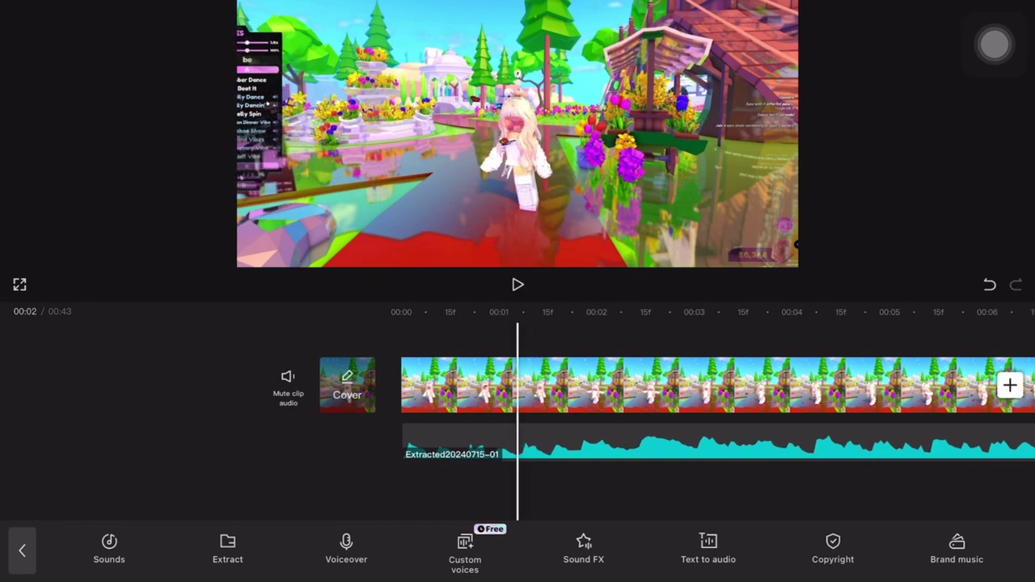
- Play and scrub through the opening seconds of the clip and audio to find where the ghost zoom should start
scroll(765, 408, "right", 2)
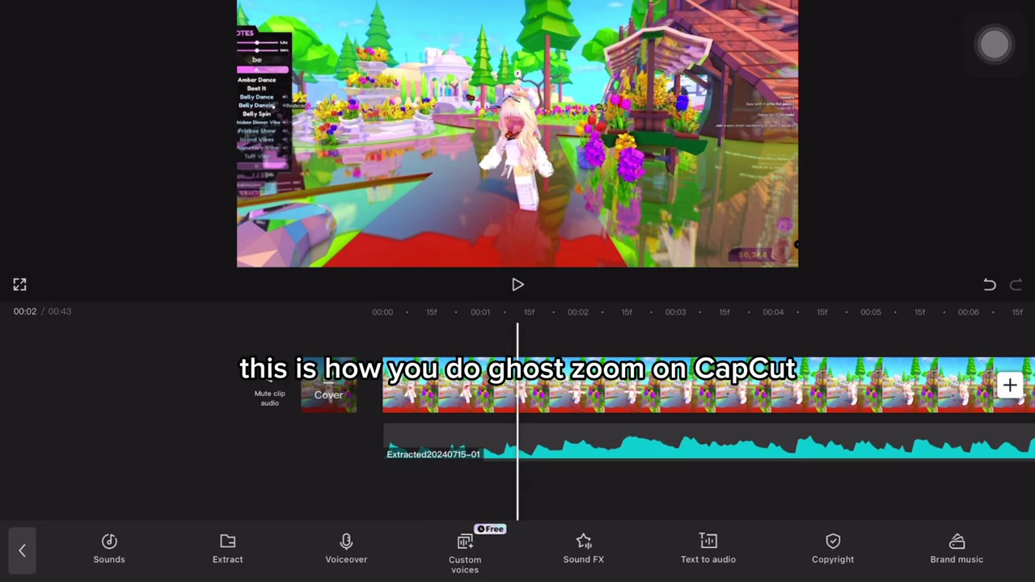
scroll(765, 408, "left", 2)
scroll(765, 409, "right", 2)
scroll(766, 409, "left", 1)
scroll(757, 409, "right", 2)
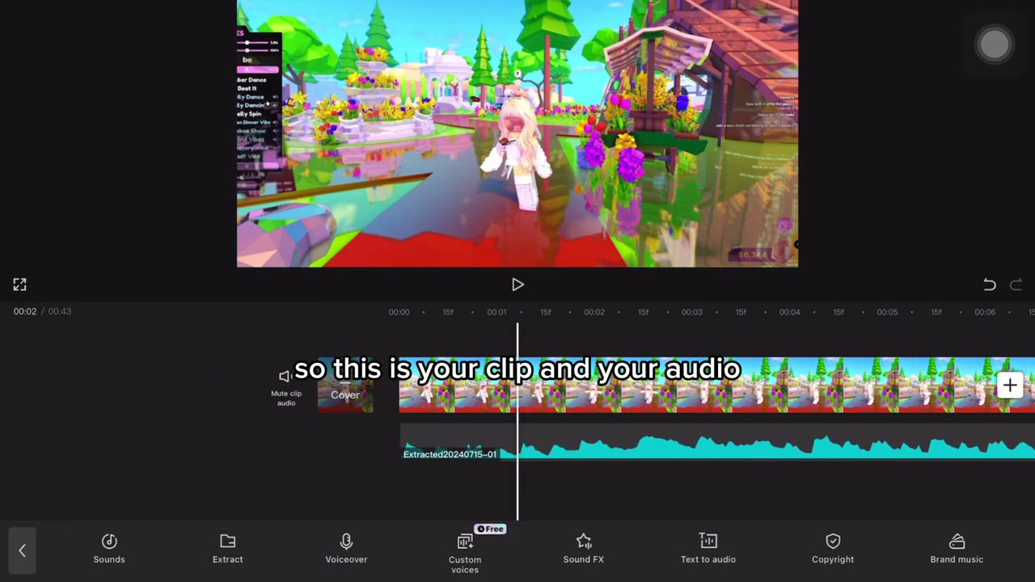
left_click(757, 385)
scroll(757, 409, "right", 1)
left_click(757, 442)
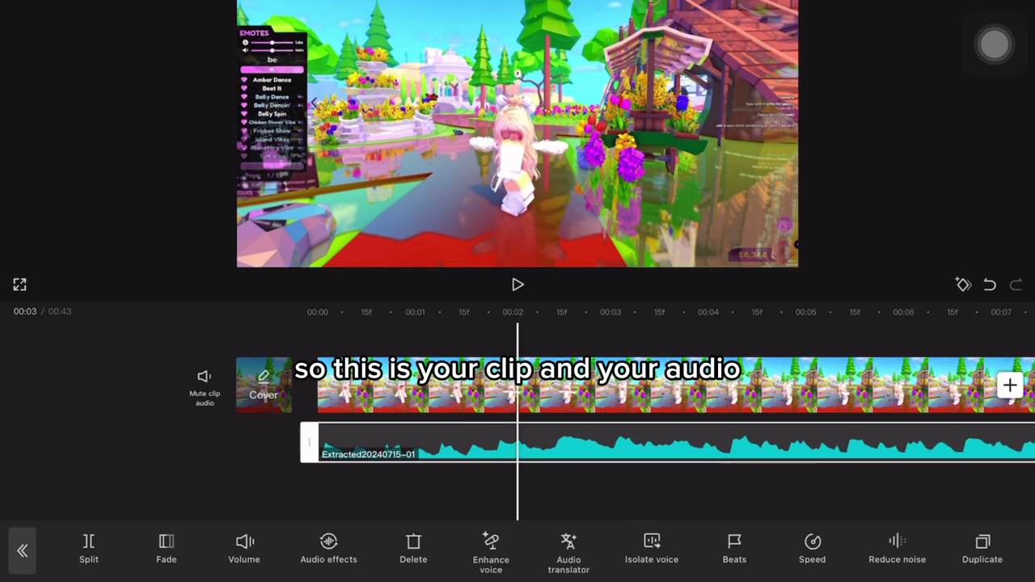
scroll(695, 387, "left", 5)
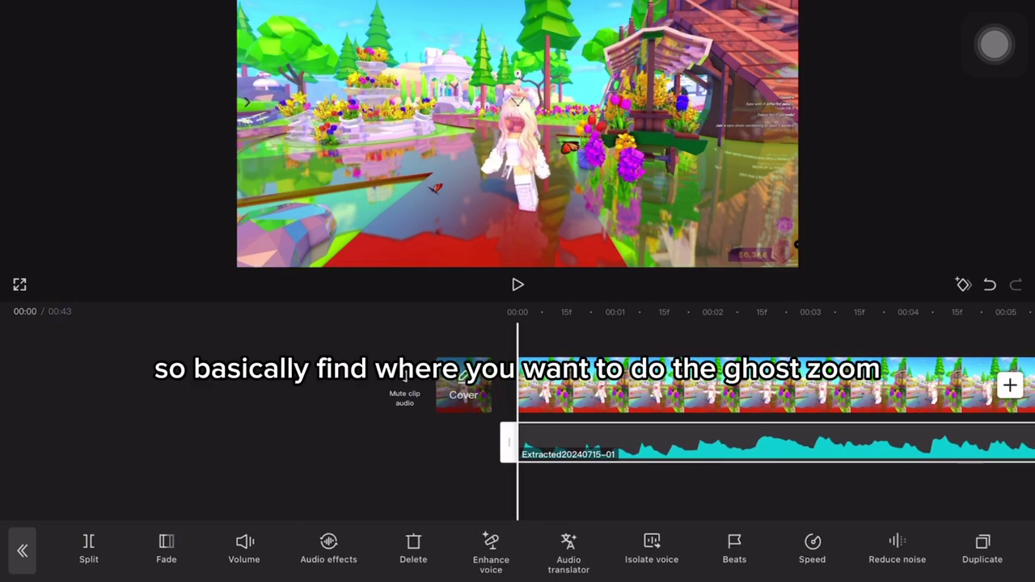
scroll(696, 387, "right", 3)
left_click(518, 284)
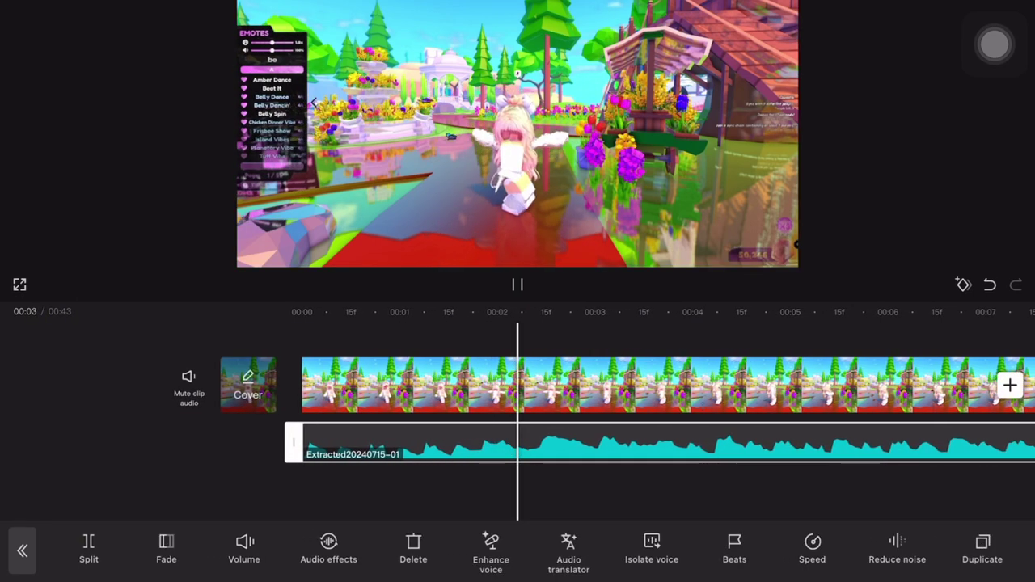
left_click(517, 284)
- Split the main clip at about 2.6 s and again about 1.6 s further on to isolate a short segment
scroll(696, 386, "left", 1)
left_click(517, 489)
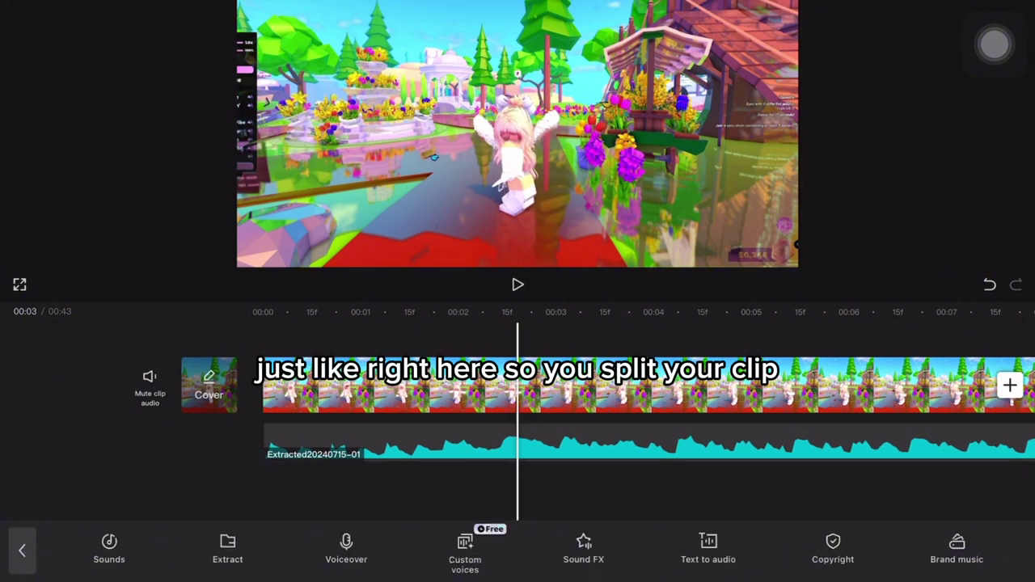
left_click(696, 385)
scroll(696, 386, "right", 3)
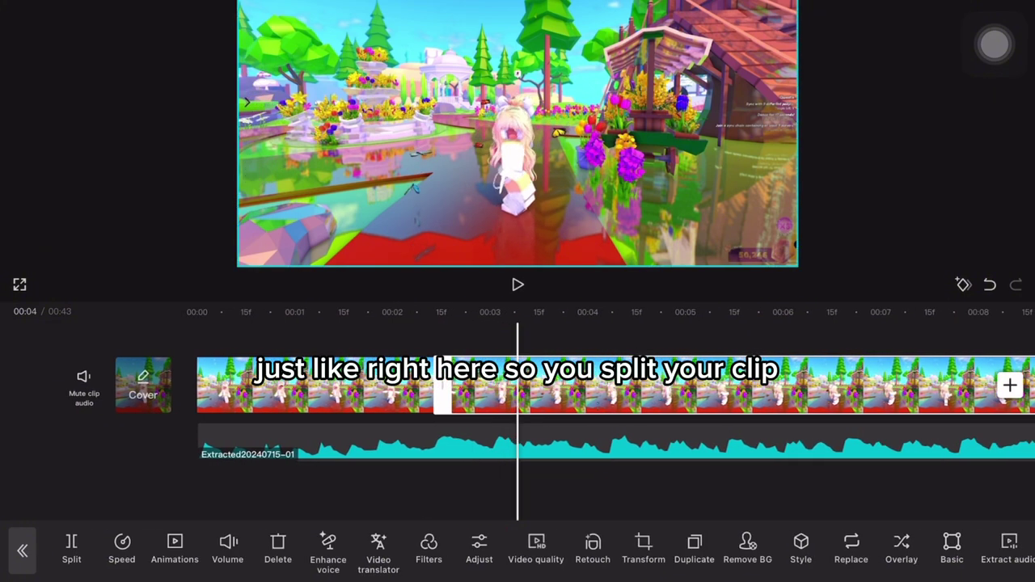
left_click(71, 548)
scroll(696, 387, "left", 1)
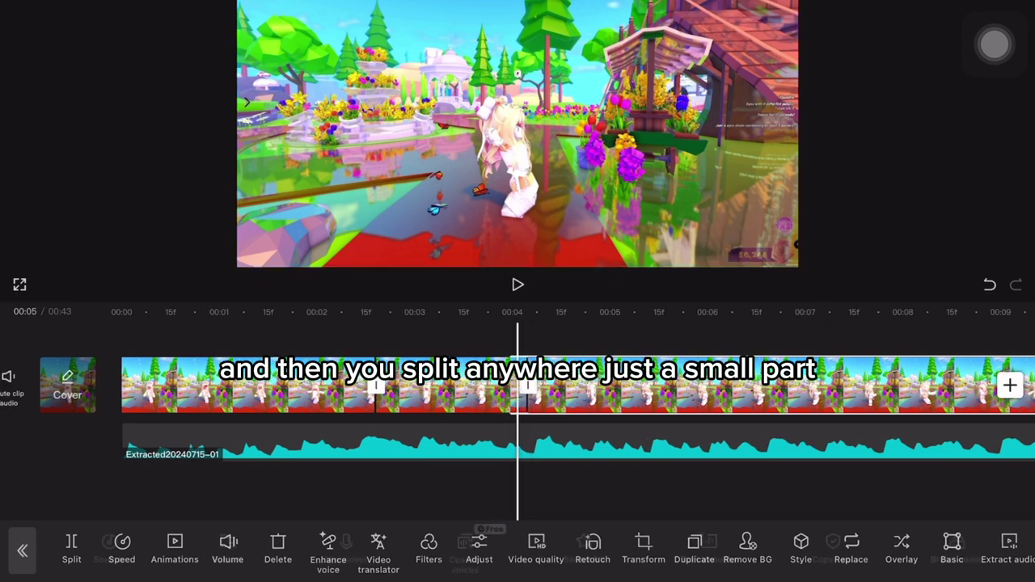
left_click(517, 489)
left_click(477, 385)
left_click(647, 385)
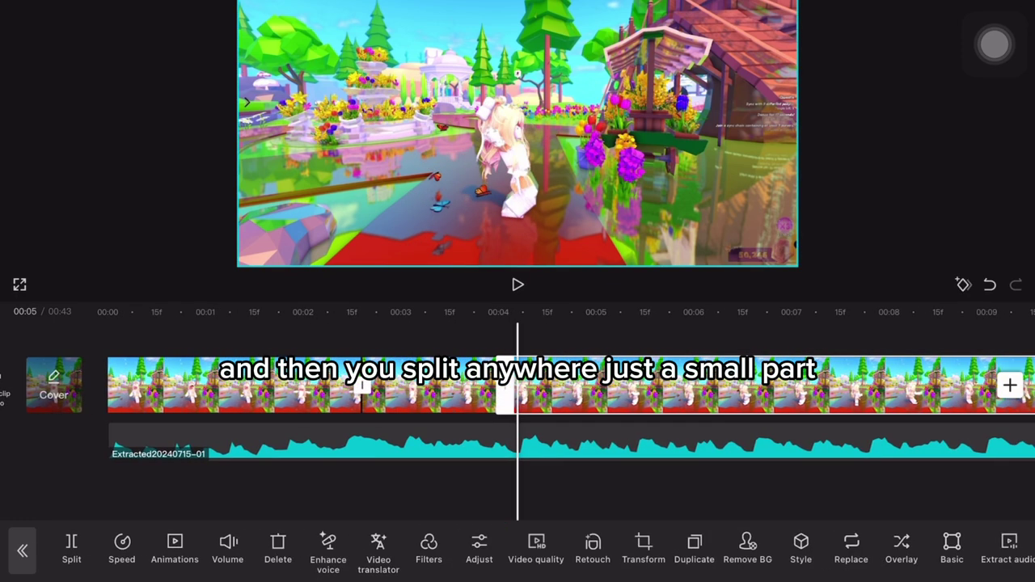
- Select the short middle segment between the two splits and duplicate it
scroll(696, 387, "left", 1)
left_click(453, 385)
scroll(518, 552, "right", 2)
scroll(518, 550, "right", 8)
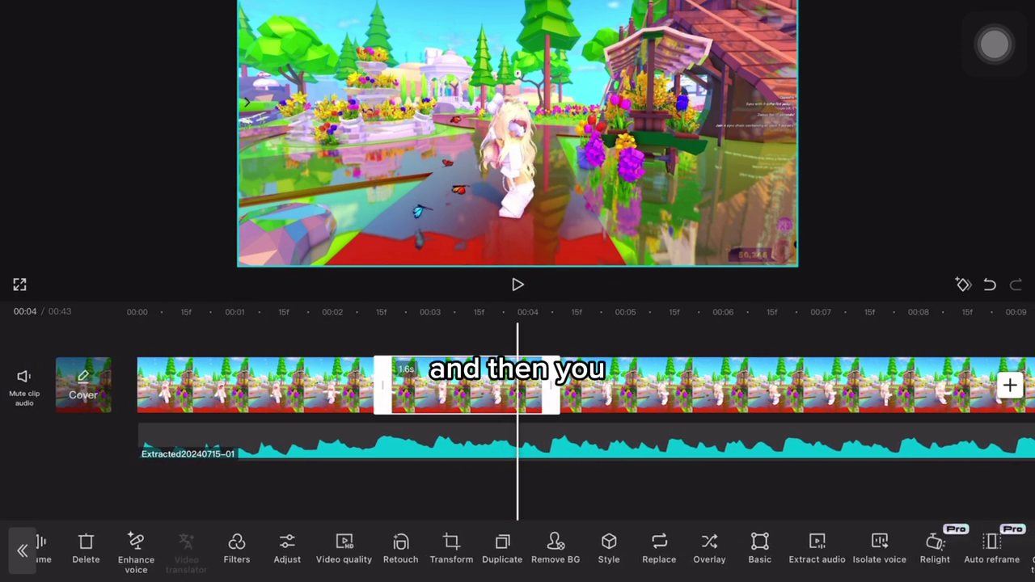
scroll(518, 550, "left", 10)
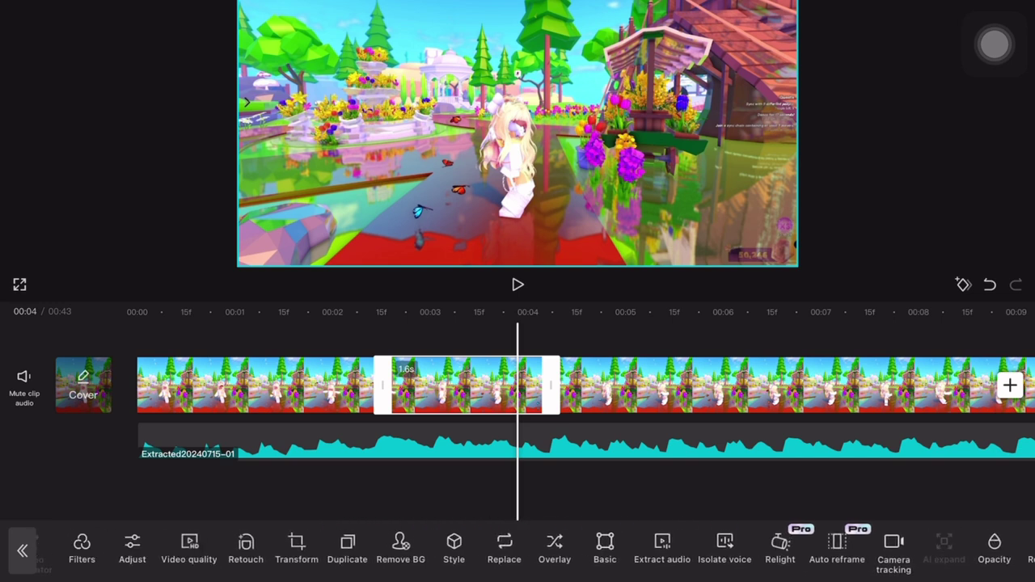
scroll(517, 550, "right", 6)
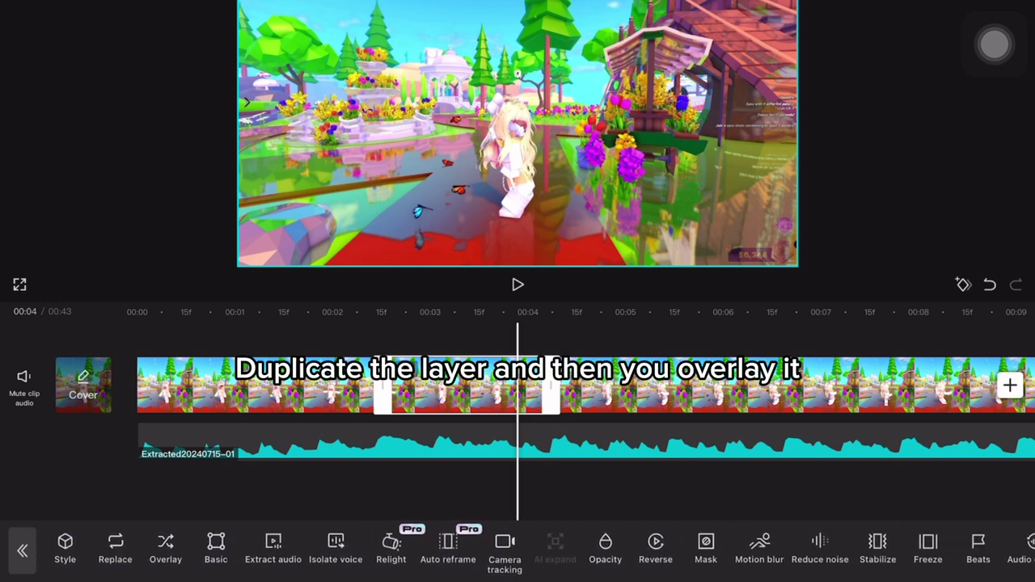
scroll(518, 550, "left", 10)
scroll(517, 550, "right", 1)
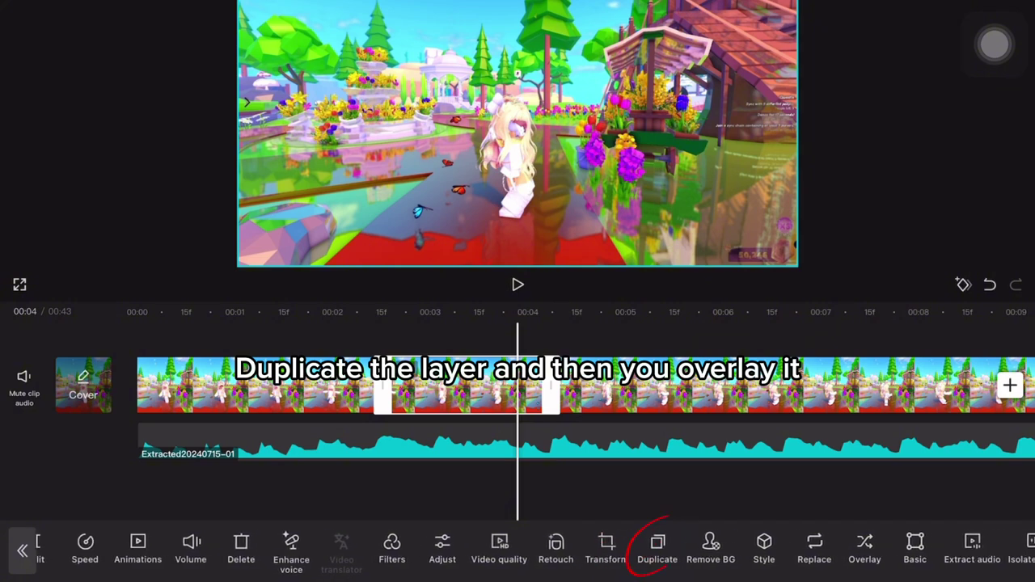
left_click(647, 550)
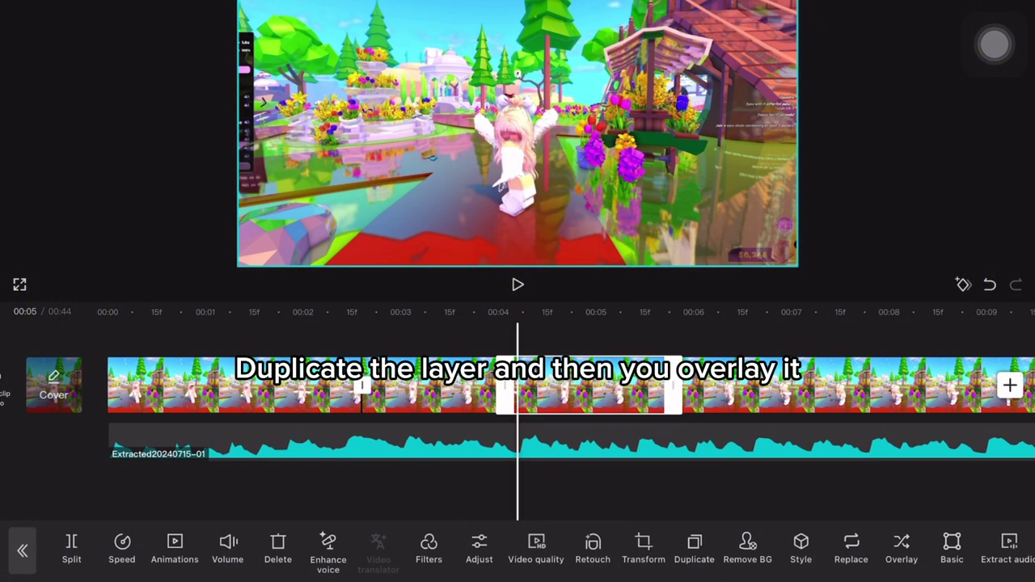
- Turn the duplicated segment into an overlay and align its start with the original segment on the main track
scroll(518, 550, "right", 5)
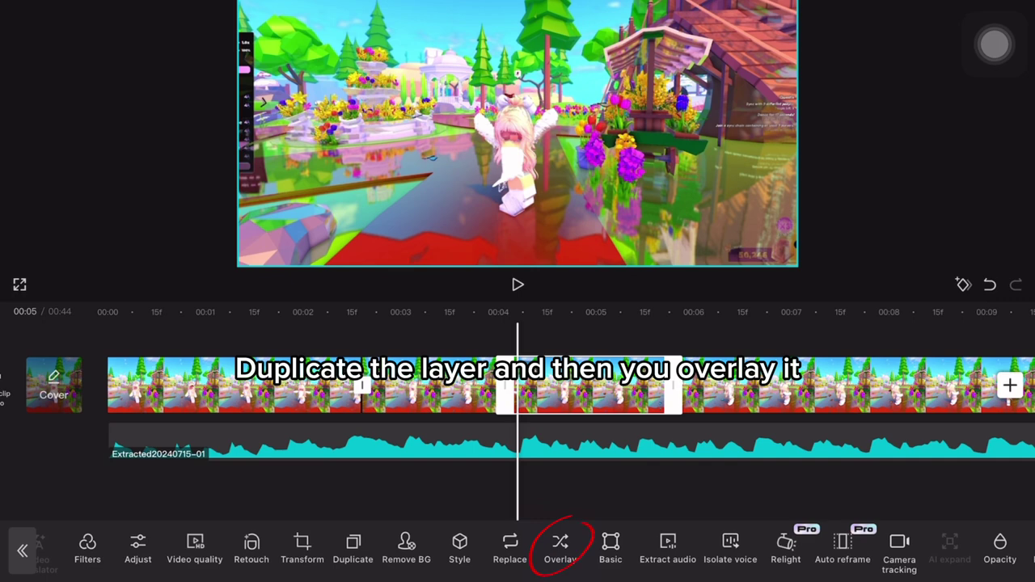
left_click(561, 546)
scroll(518, 408, "left", 3)
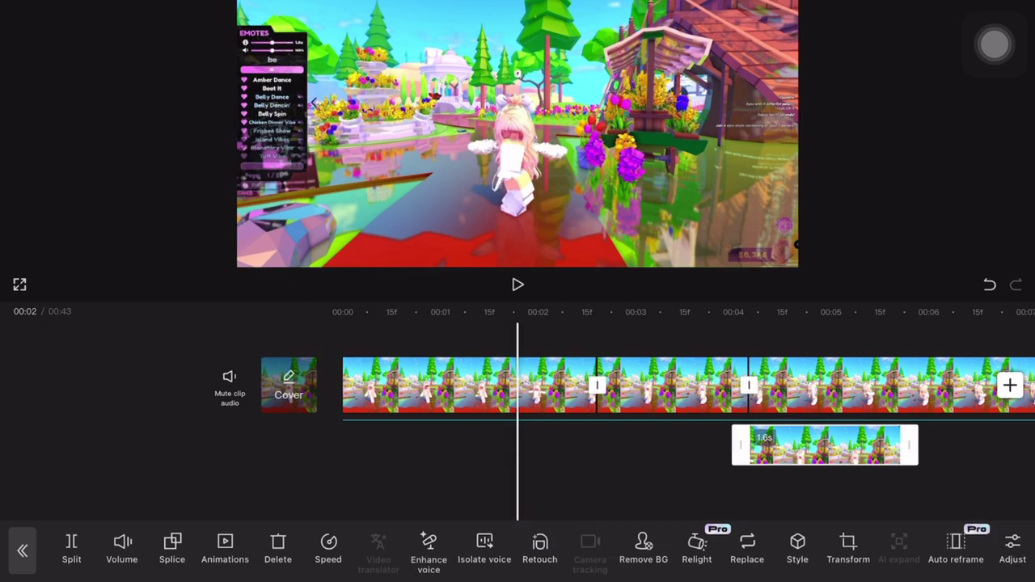
left_click_drag(825, 445, 672, 445)
left_click(673, 445)
scroll(518, 409, "right", 2)
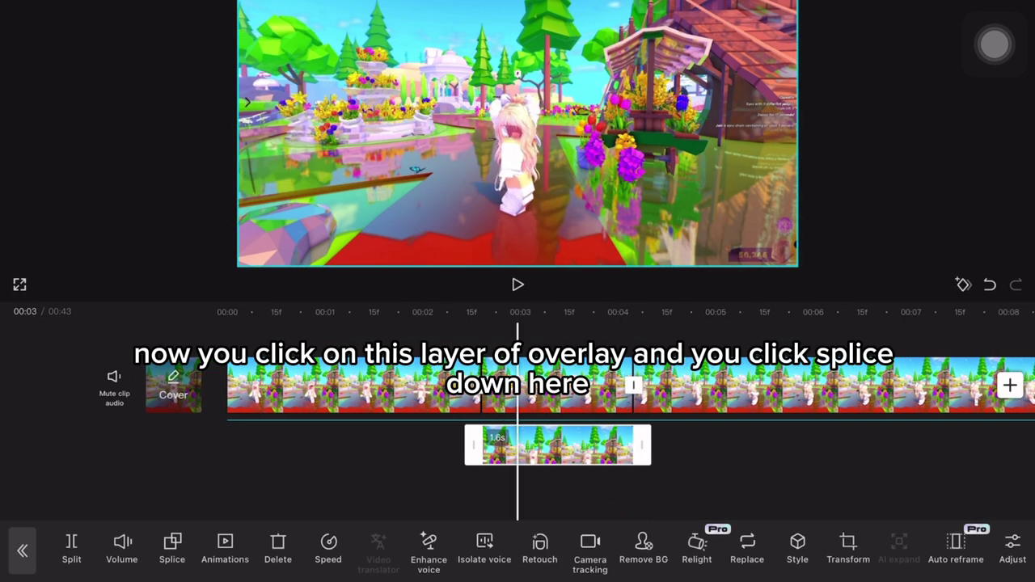
- Lower the overlay layer's Splice opacity to about 33, keeping the Normal blend mode
scroll(518, 409, "right", 1)
left_click(550, 445)
left_click(550, 445)
scroll(518, 408, "right", 1)
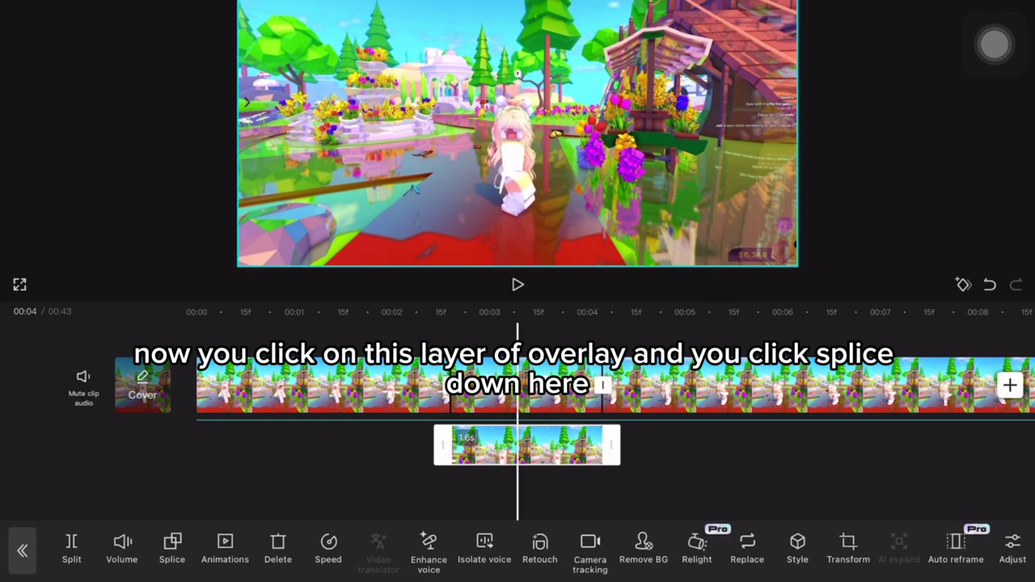
scroll(518, 408, "right", 1)
left_click(172, 546)
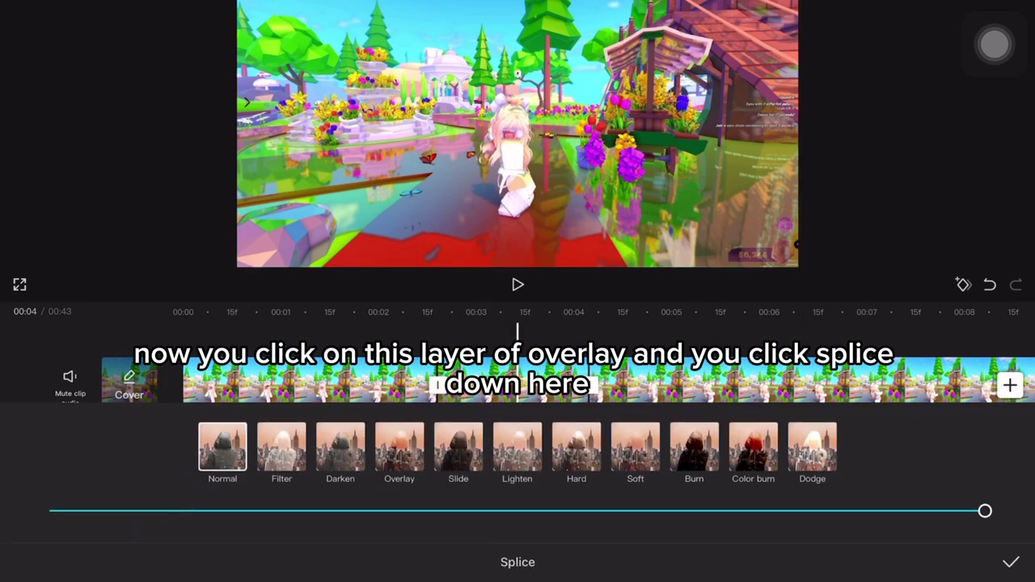
left_click(1010, 562)
left_click(170, 548)
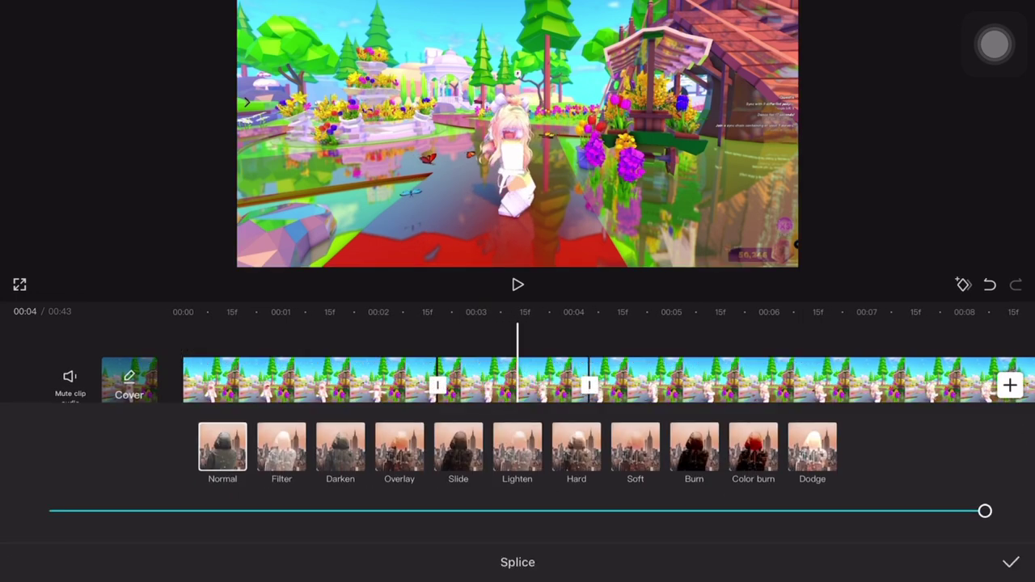
left_click_drag(985, 511, 517, 511)
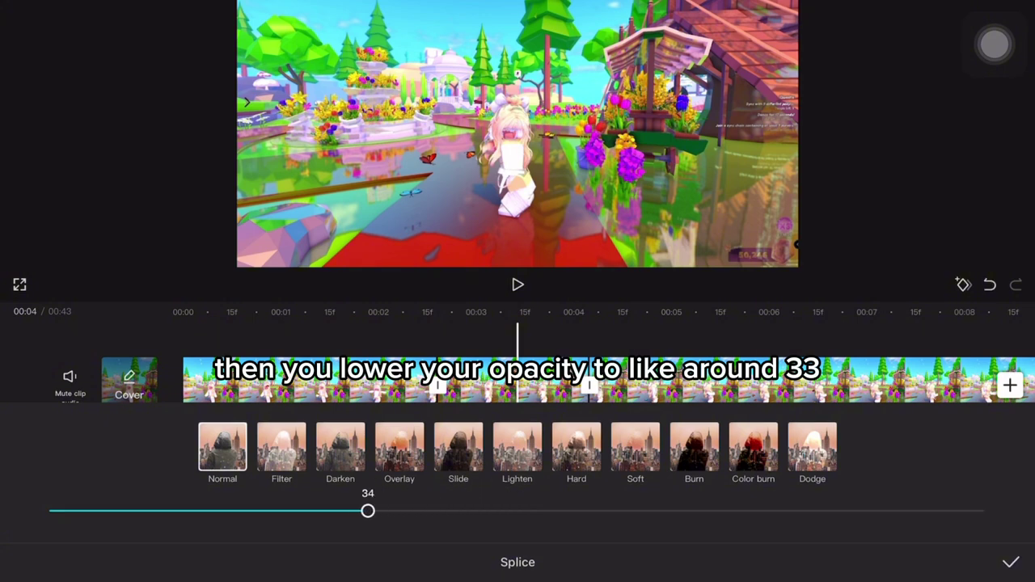
left_click_drag(368, 511, 358, 511)
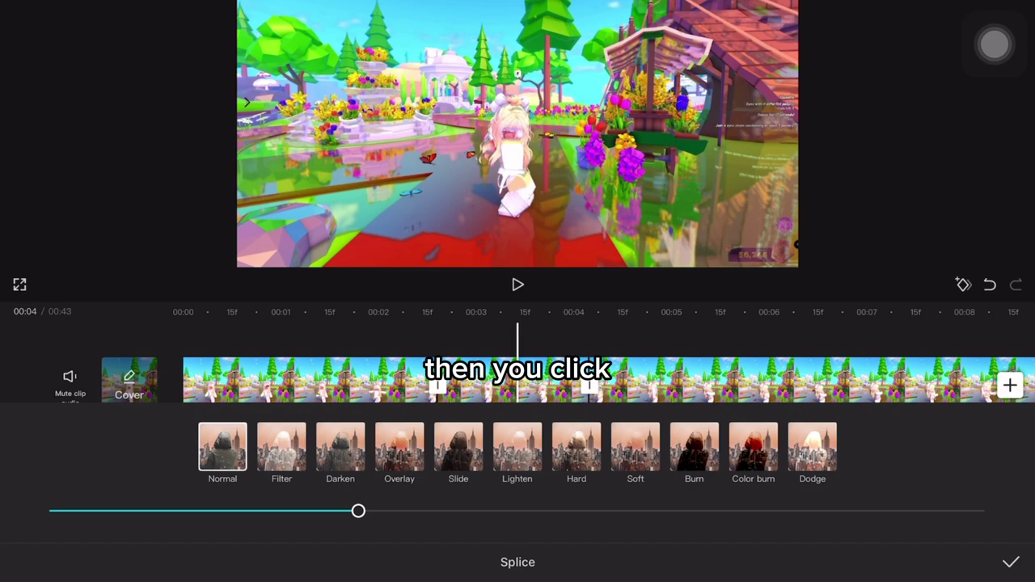
left_click(1011, 562)
left_click(23, 551)
- Try enlarging the overlay layer in the preview and undo the scale change
left_click_drag(518, 486, 528, 485)
left_click(524, 445)
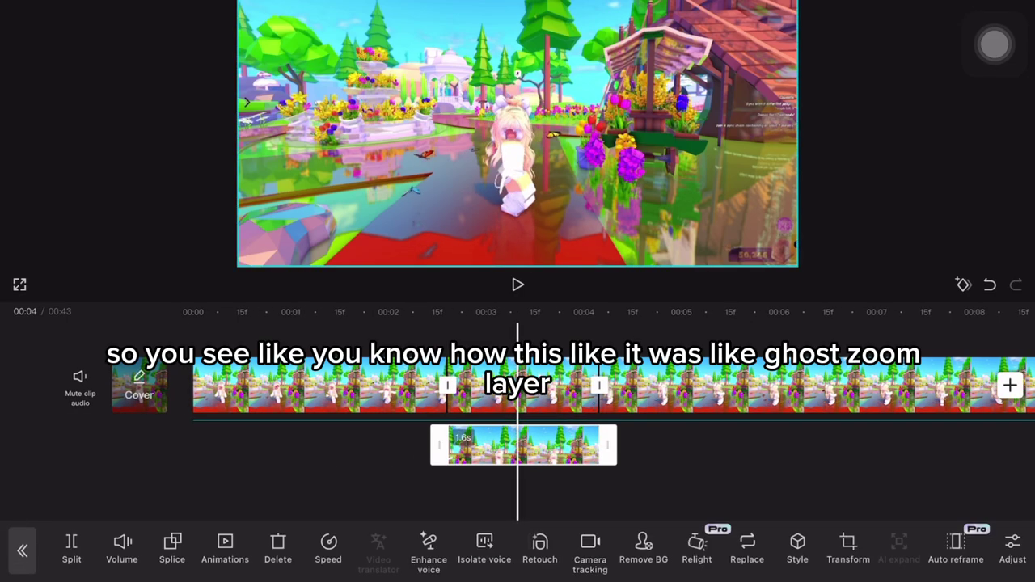
scroll(517, 133, "up", 5)
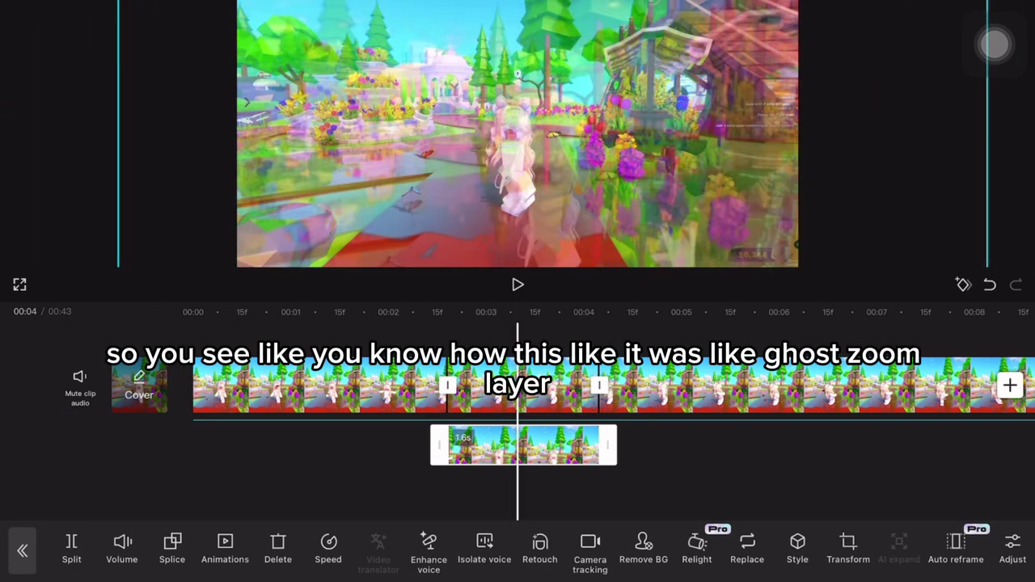
left_click(990, 284)
left_click(989, 284)
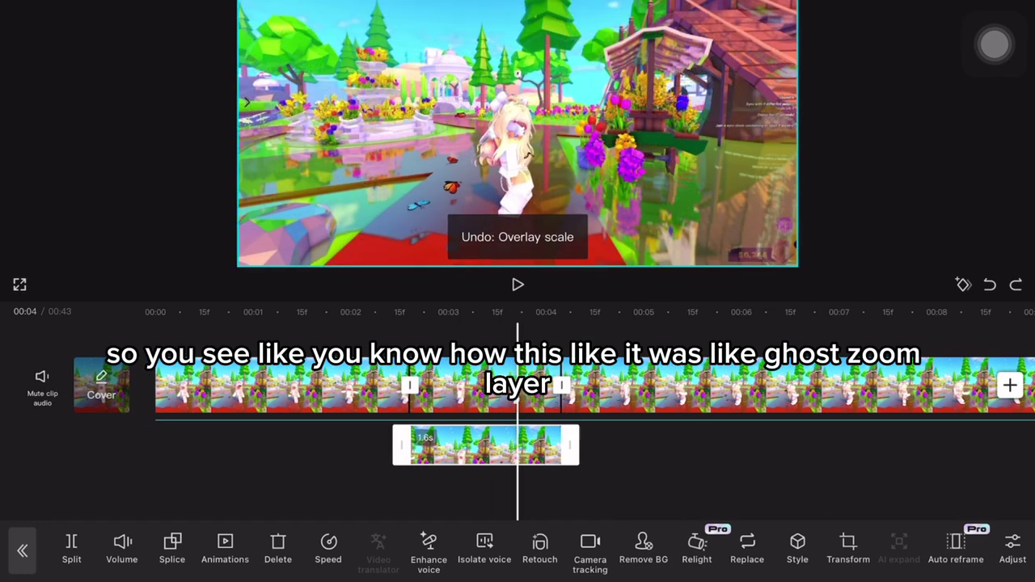
- Trim the end of the overlay layer to shorten its duration to 0.7 s
left_click_drag(518, 485, 600, 485)
left_click(22, 551)
scroll(518, 445, "up", 2)
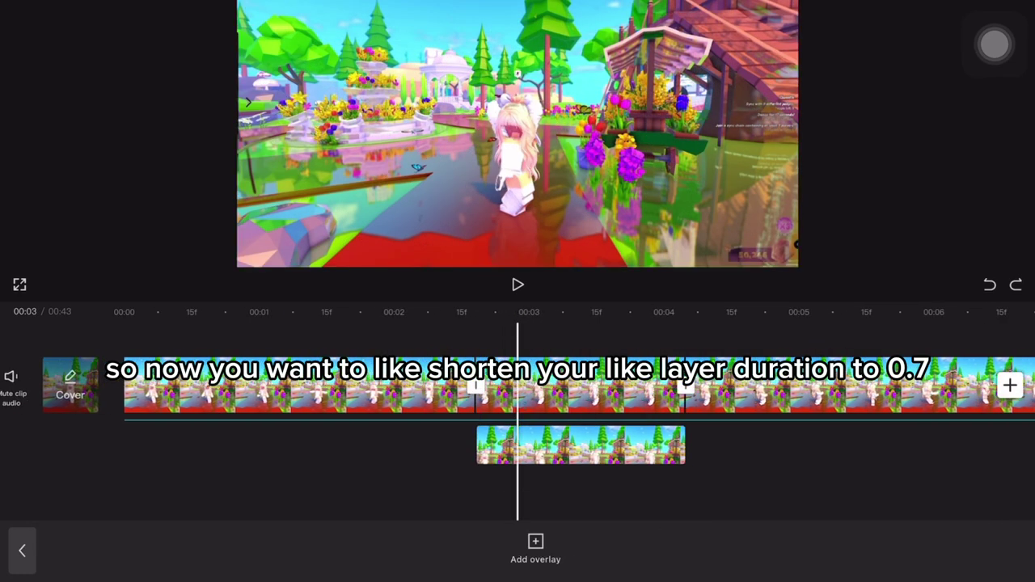
scroll(518, 445, "up", 2)
left_click(696, 445)
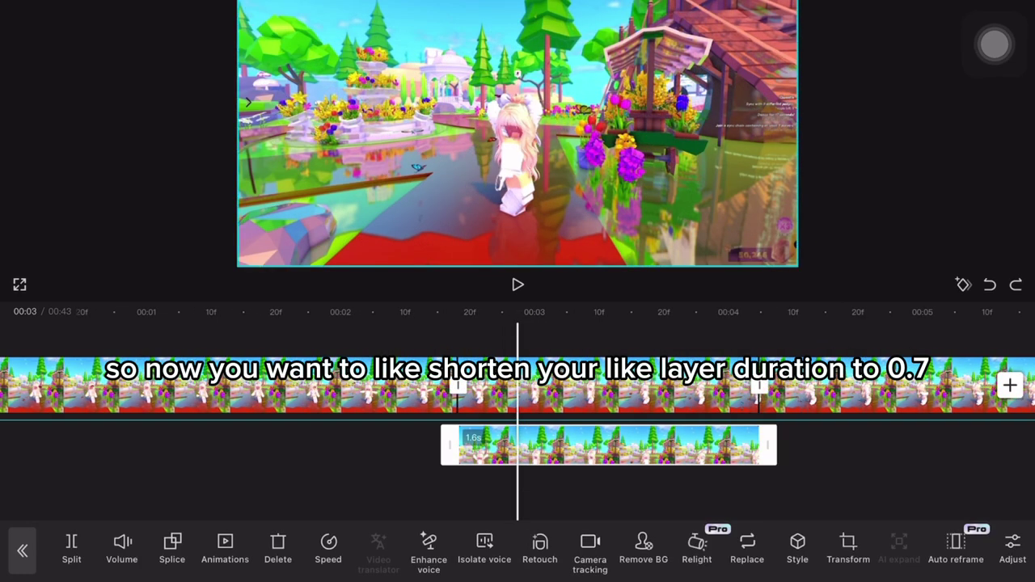
left_click_drag(768, 445, 651, 445)
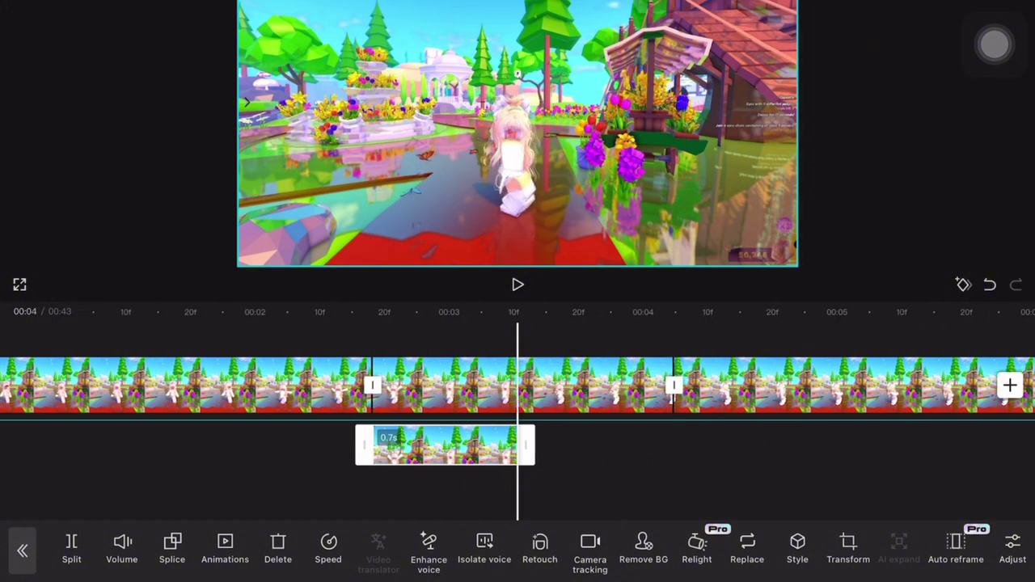
scroll(517, 385, "left", 1)
scroll(518, 385, "right", 1)
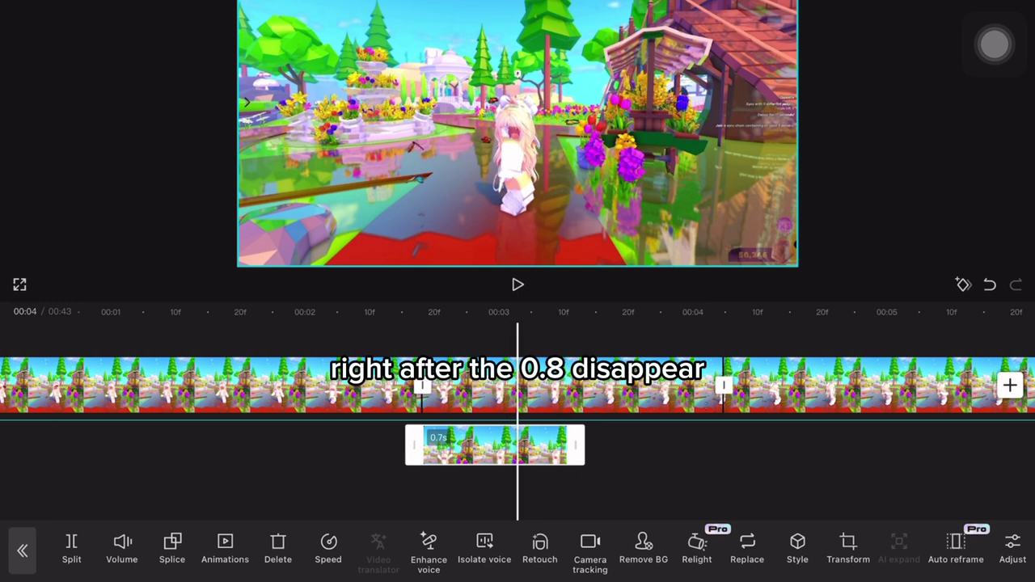
- Extend the end of the overlay layer to 0.8 s and trim it back to 0.7 s
left_click(495, 445)
left_click(495, 445)
left_click_drag(576, 444, 596, 445)
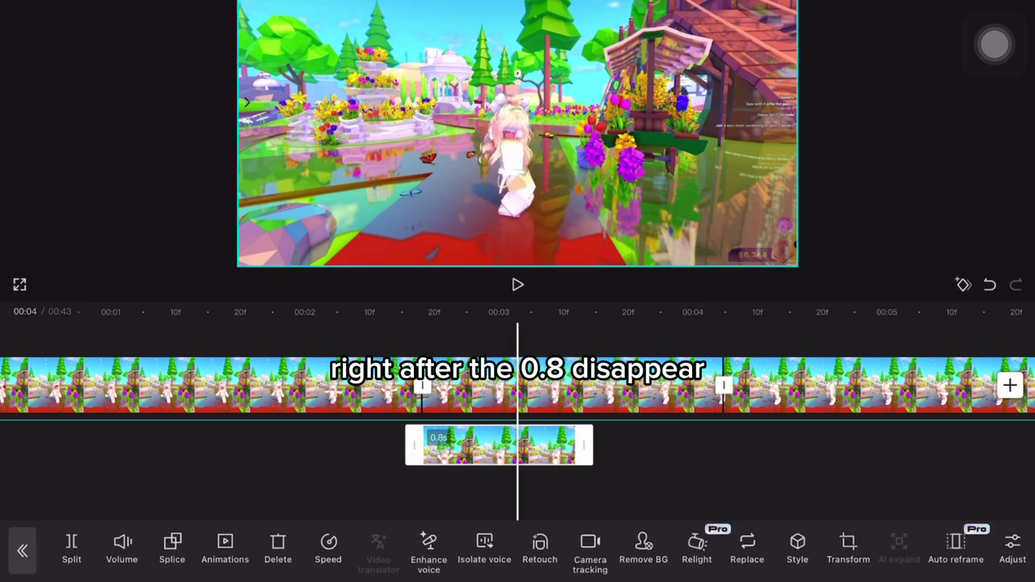
scroll(518, 385, "right", 1)
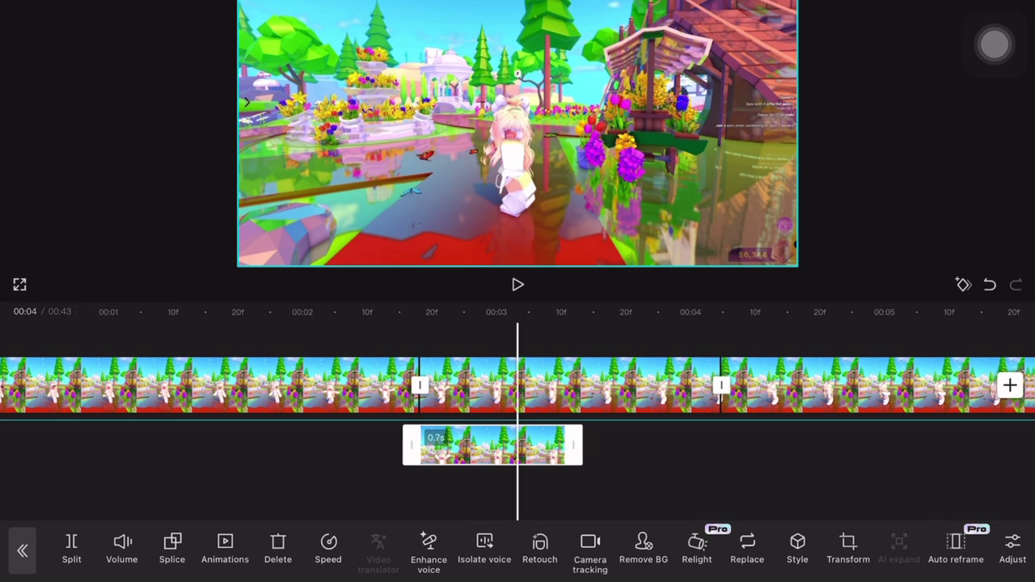
- Add a keyframe at the overlay's start and enlarge the overlay at its end with a second keyframe
scroll(518, 385, "left", 2)
scroll(518, 385, "left", 1)
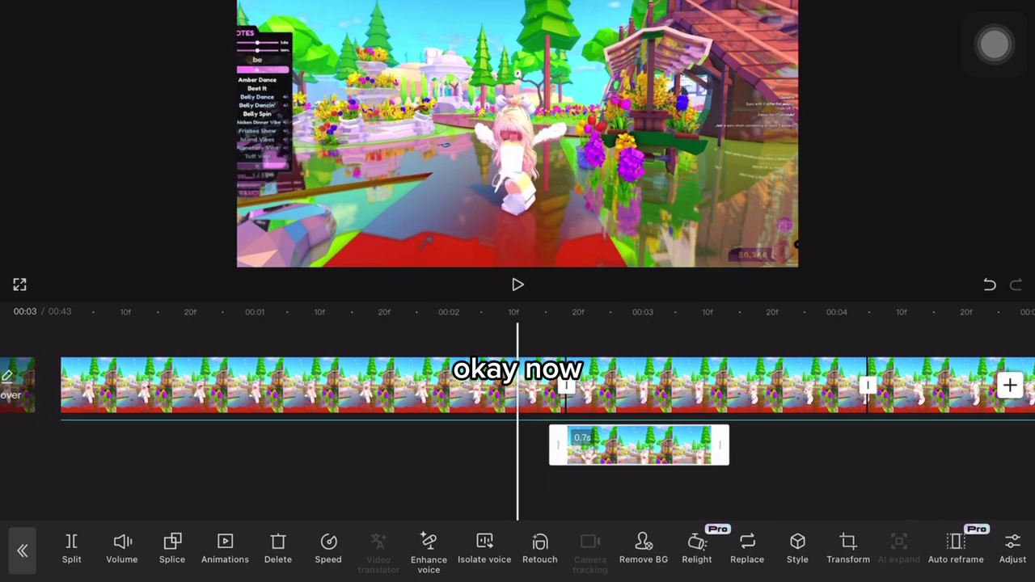
left_click(518, 494)
left_click(639, 444)
scroll(518, 385, "right", 1)
scroll(518, 385, "left", 1)
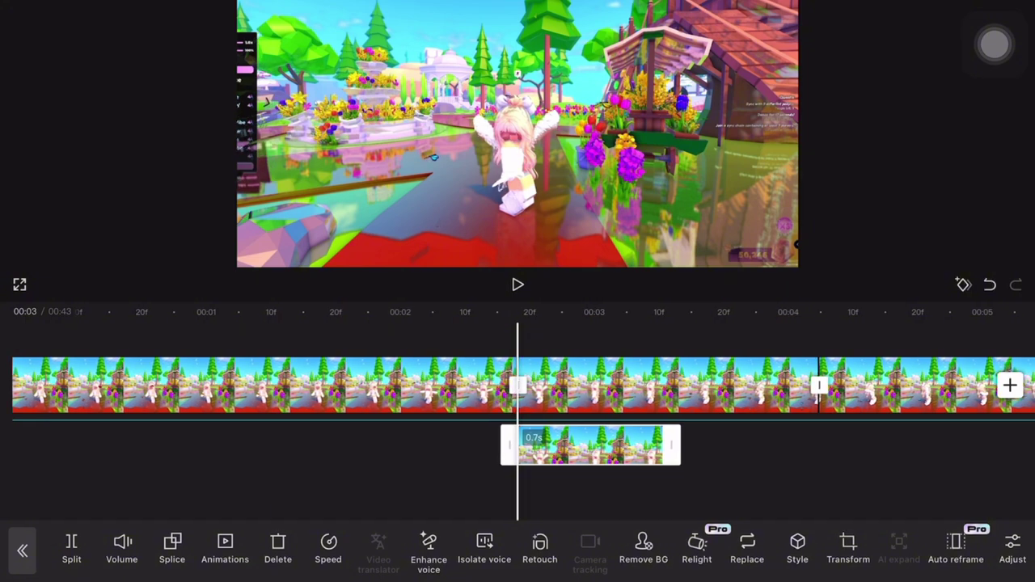
left_click_drag(518, 388, 372, 388)
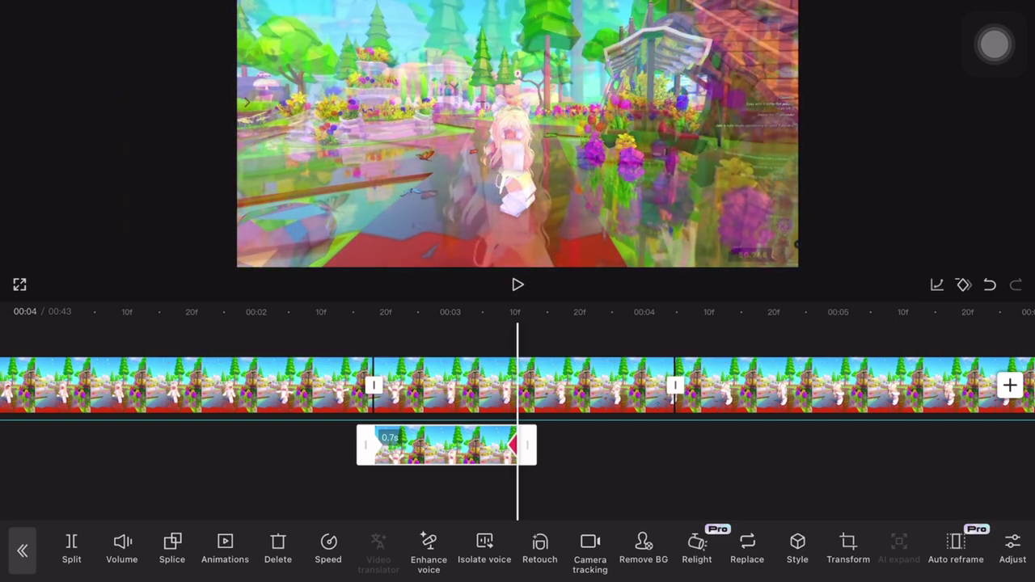
- Apply the Fade Out exit animation to the overlay layer with a duration of 0.4 s
left_click_drag(518, 388, 613, 388)
left_click(225, 548)
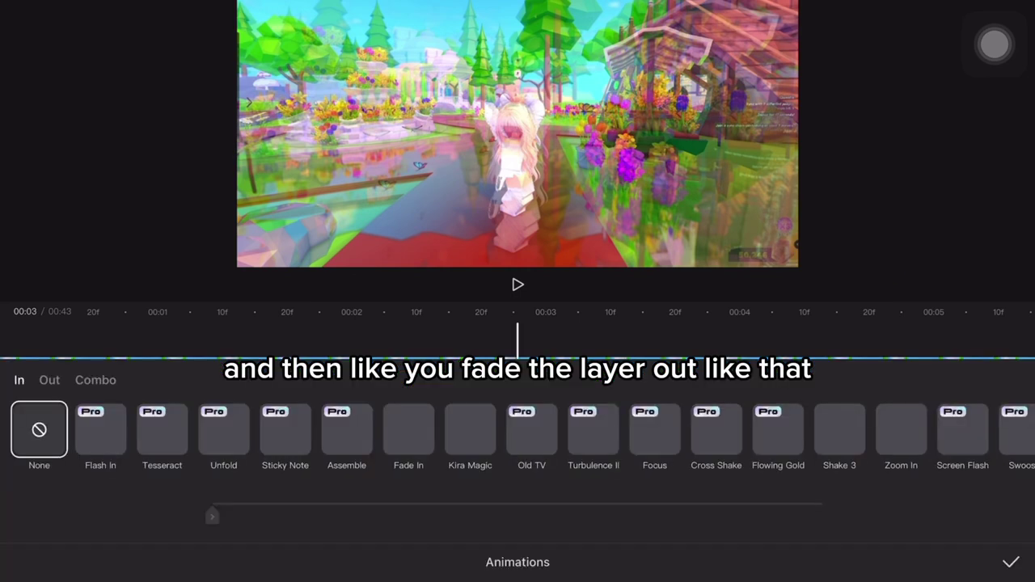
left_click(49, 380)
left_click(409, 429)
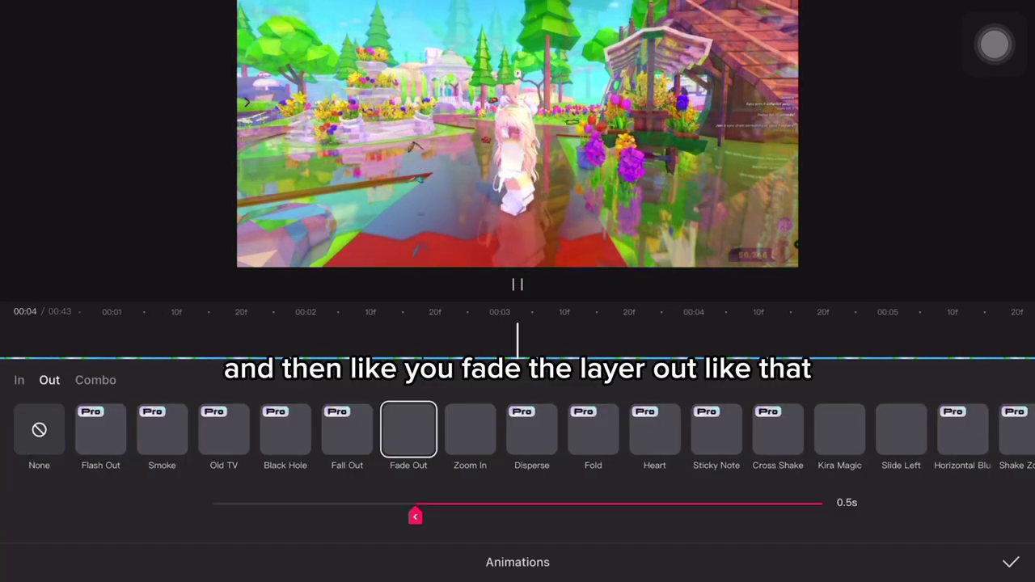
left_click_drag(471, 516, 562, 516)
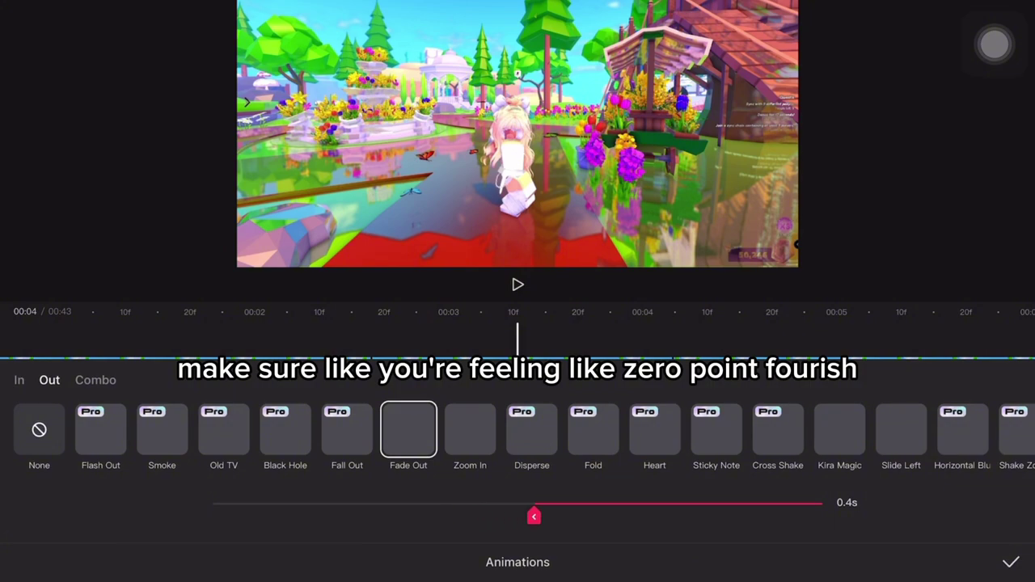
left_click(1010, 562)
- Play back the overlay section to check how the zoom fades out
left_click_drag(409, 485, 440, 486)
left_click(518, 485)
left_click(518, 284)
left_click(428, 445)
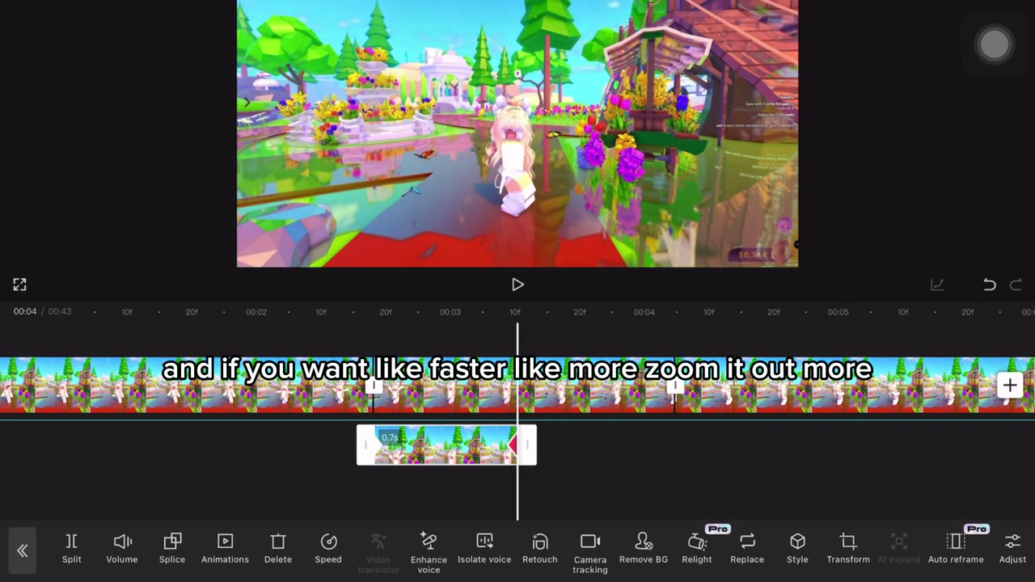
left_click_drag(405, 485, 620, 486)
left_click(518, 284)
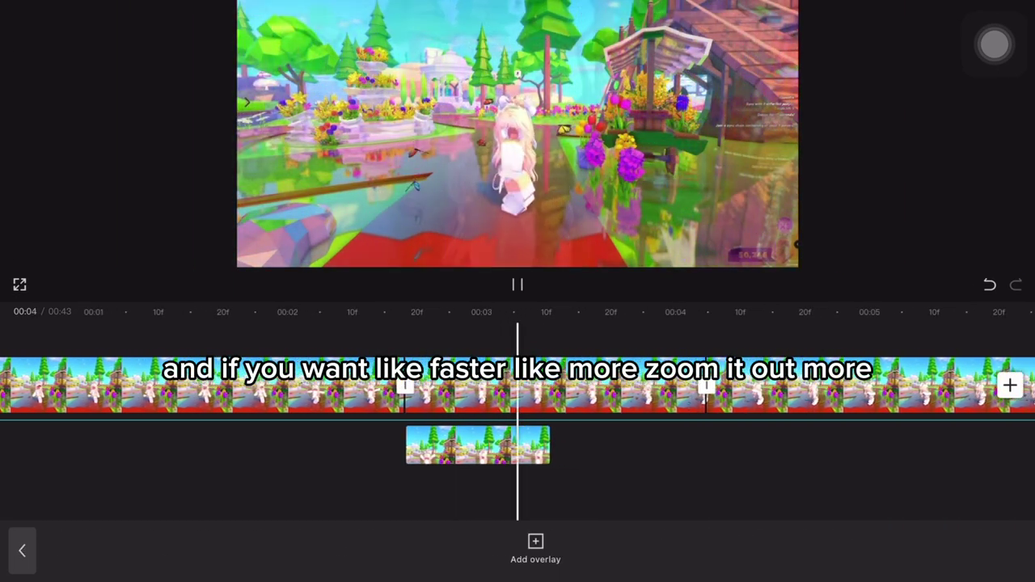
- Undo the stray keyframe inside the overlay and apply the Ease Out 1 graph to its zoom
left_click(380, 445)
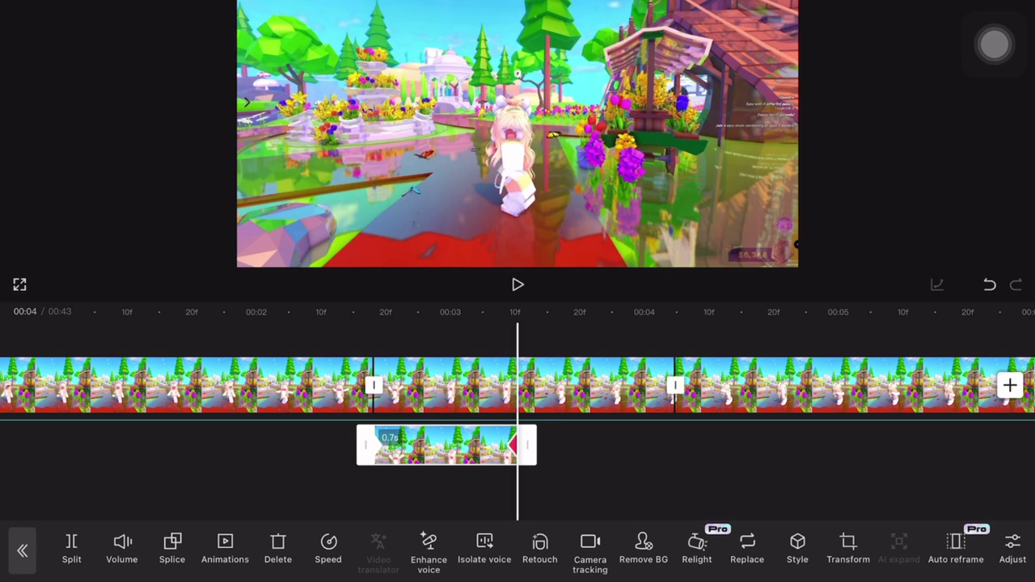
left_click_drag(517, 485, 580, 485)
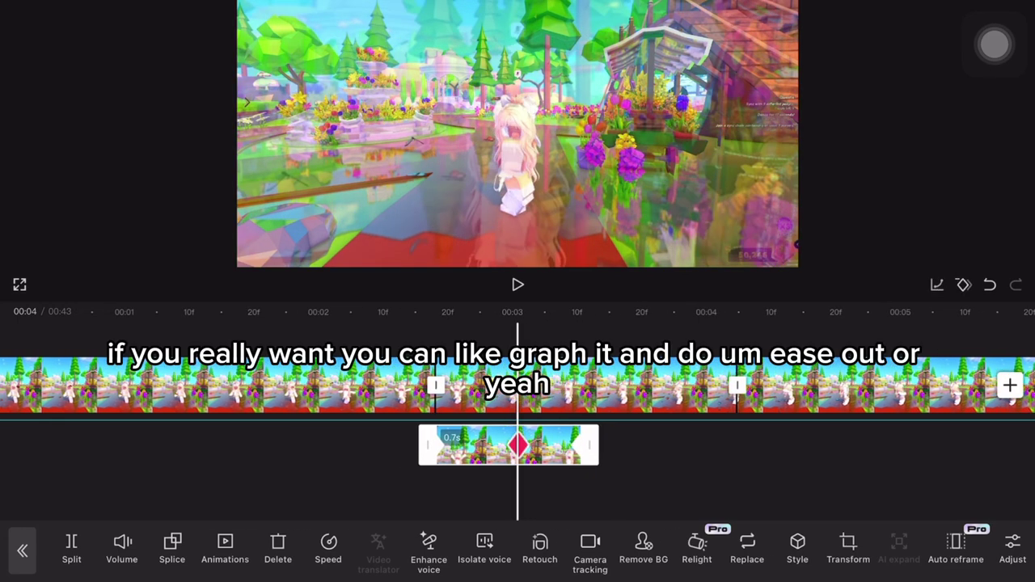
left_click(990, 285)
left_click(936, 285)
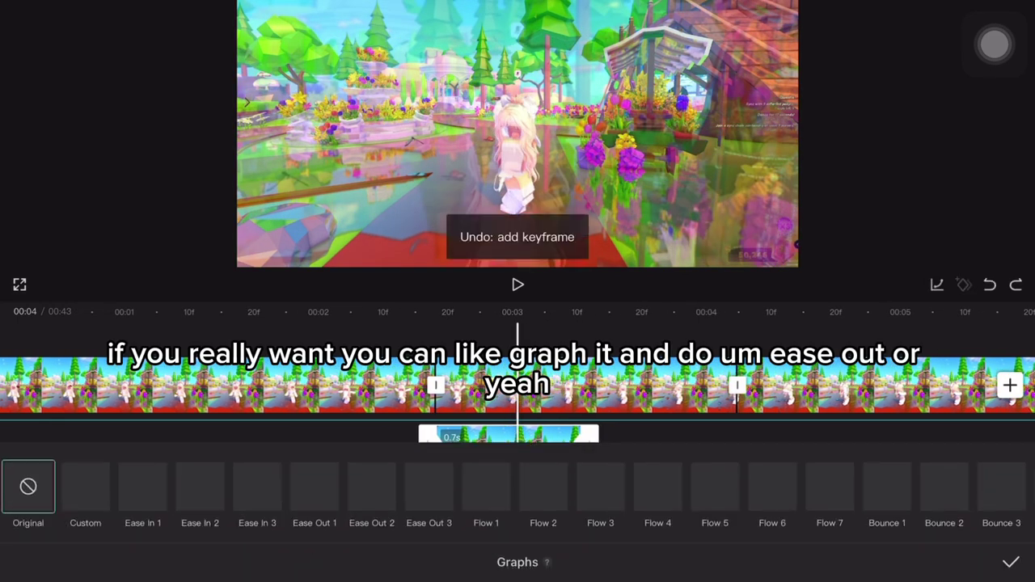
left_click(315, 487)
left_click(1010, 562)
- Play the clip from before the overlay to check the eased ghost zoom
left_click_drag(518, 485, 647, 485)
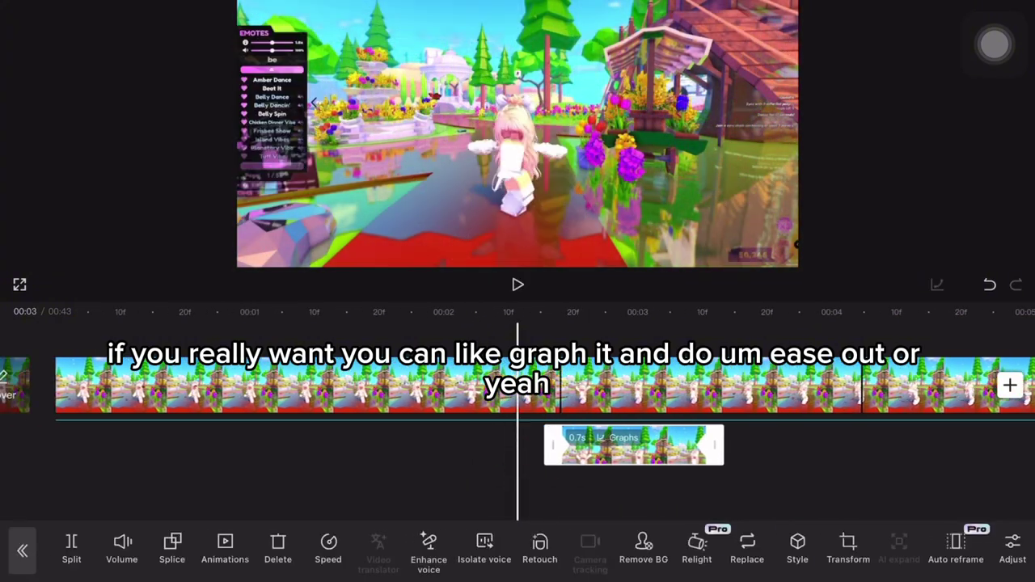
left_click(518, 485)
left_click(517, 285)
left_click(461, 445)
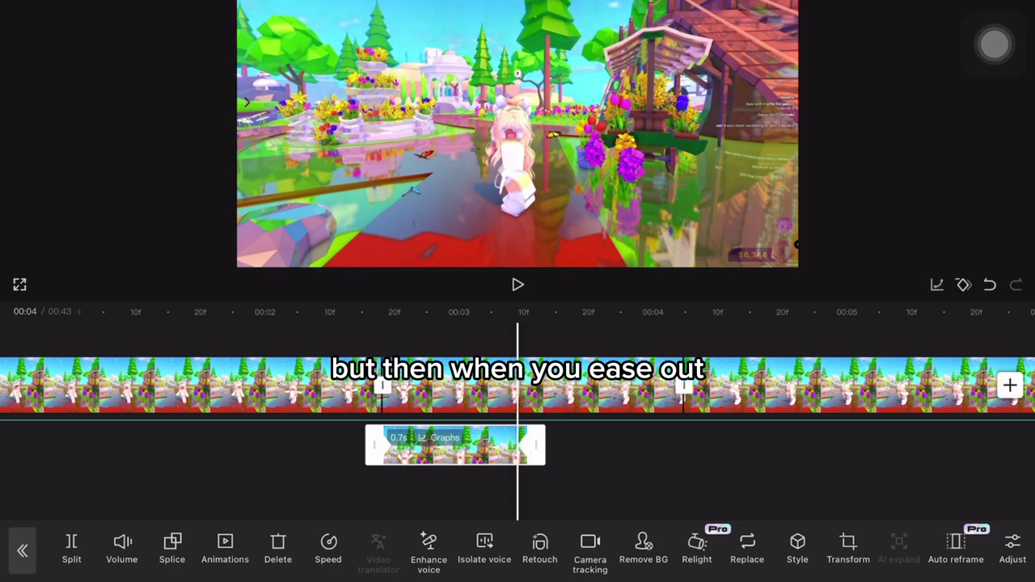
left_click_drag(518, 485, 773, 485)
left_click(518, 285)
left_click(517, 485)
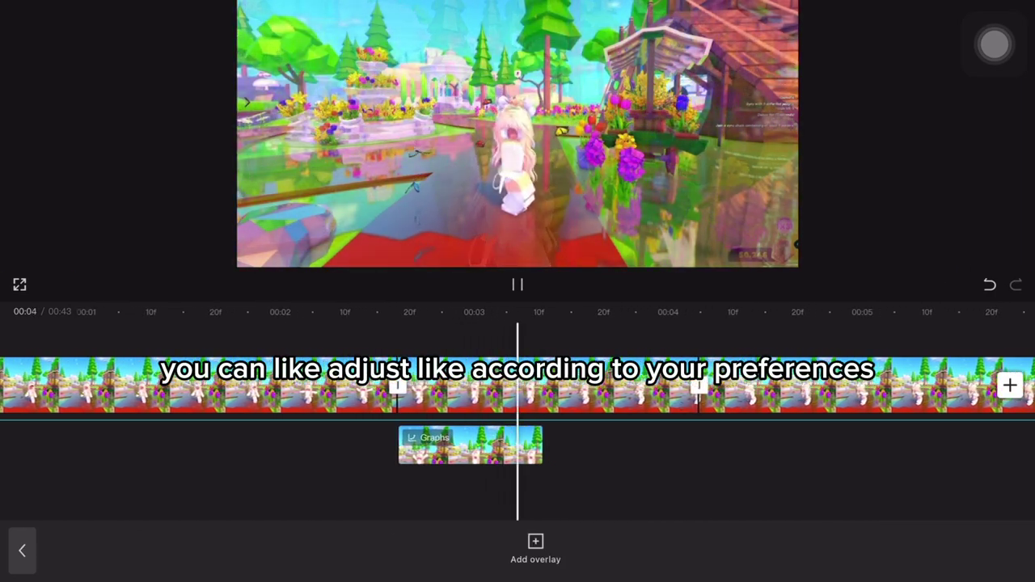
- Review the overlay's animation settings and replay the ghost zoom from just before the overlay
left_click(452, 446)
left_click(224, 550)
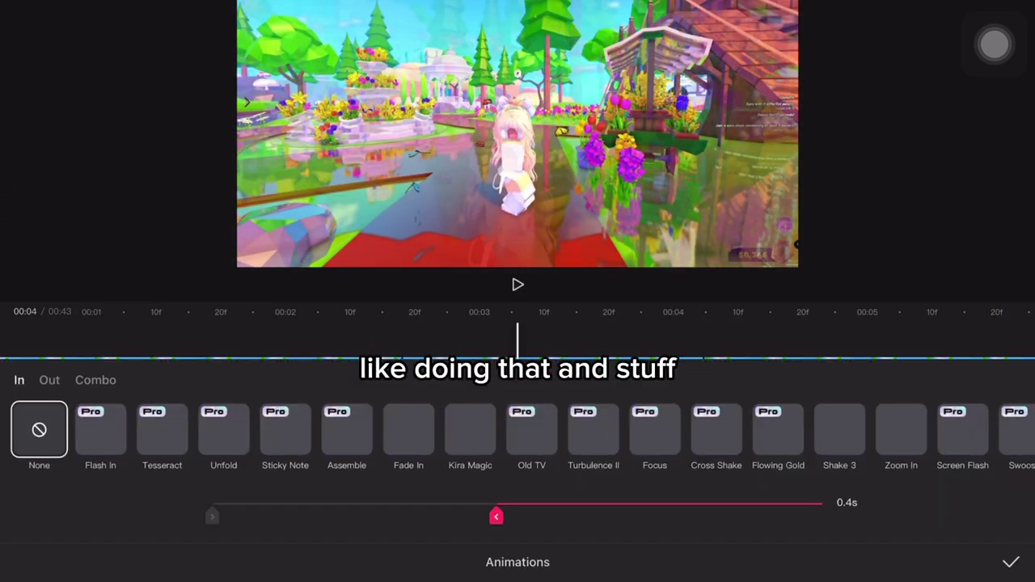
left_click(1010, 563)
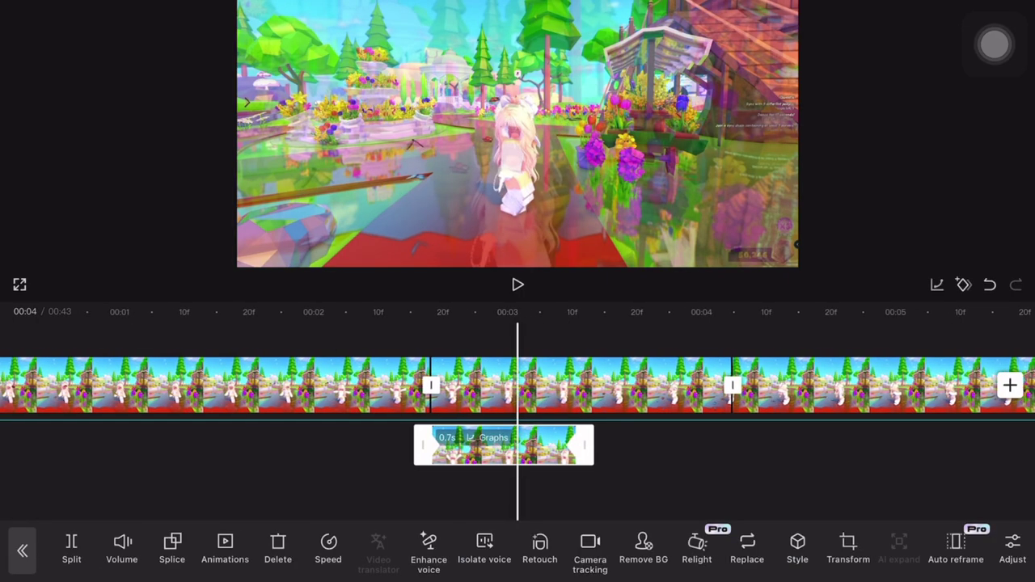
left_click_drag(518, 486, 614, 486)
left_click(517, 486)
left_click(517, 285)
left_click(409, 445)
left_click_drag(517, 485, 790, 485)
left_click(518, 285)
left_click(225, 550)
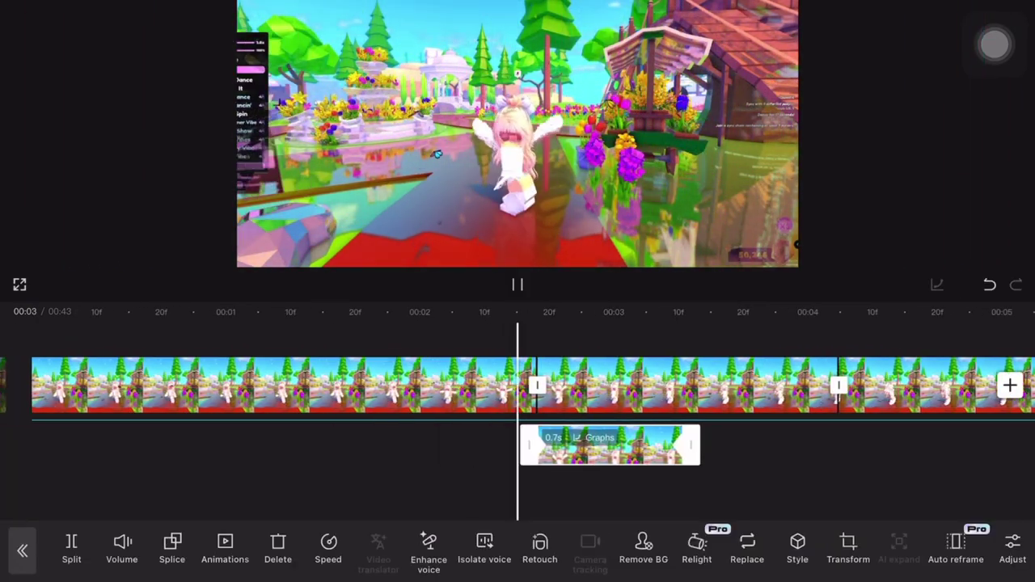
left_click(518, 485)
left_click(225, 550)
left_click(1013, 562)
left_click_drag(517, 486, 1004, 485)
left_click(517, 285)
left_click(518, 485)
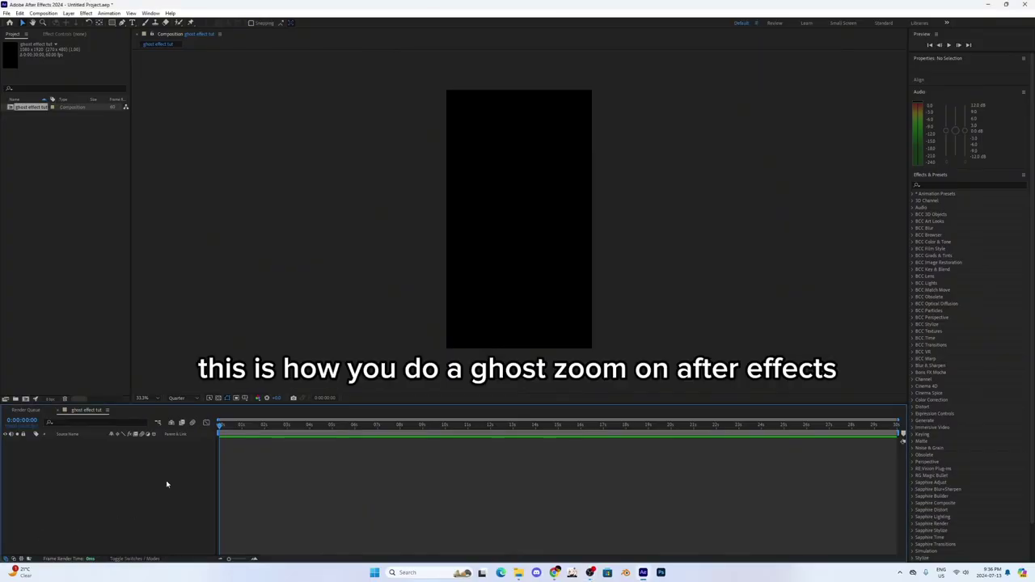
right_click(77, 187)
left_click(34, 183)
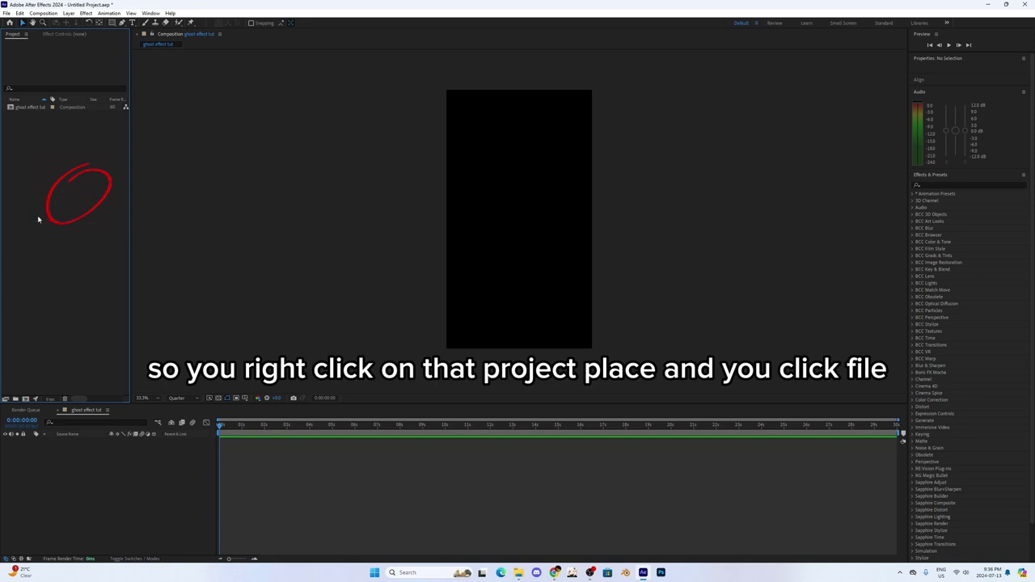
right_click(56, 198)
mouse_move(97, 235)
left_click(202, 237)
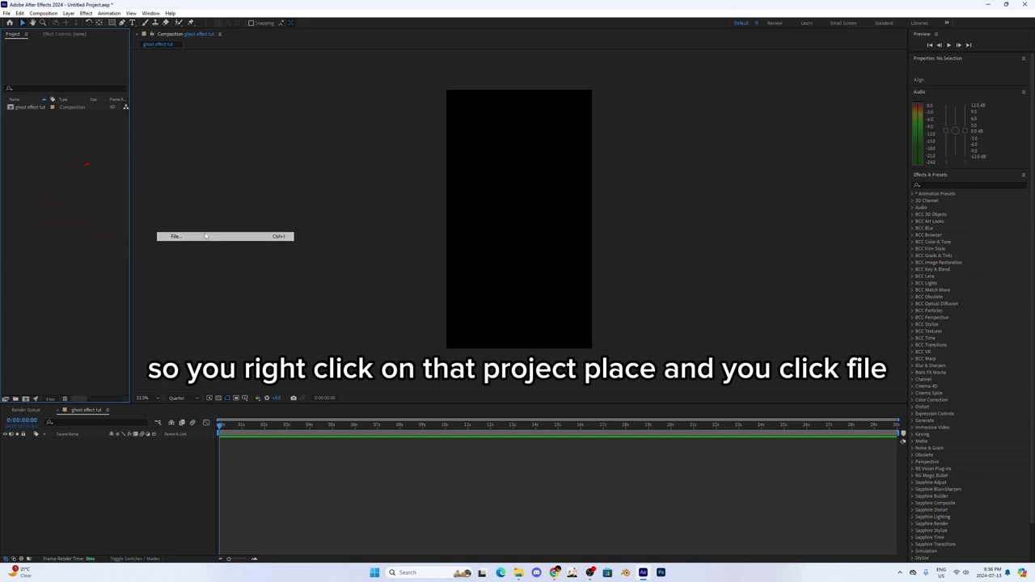
left_click(32, 189)
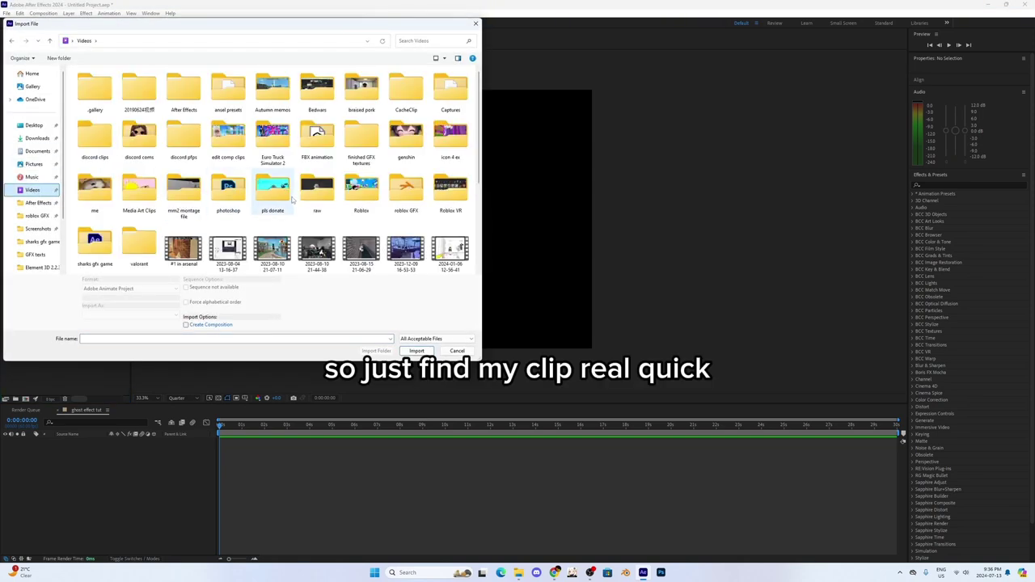
scroll(343, 224, "down", 3)
double_click(185, 251)
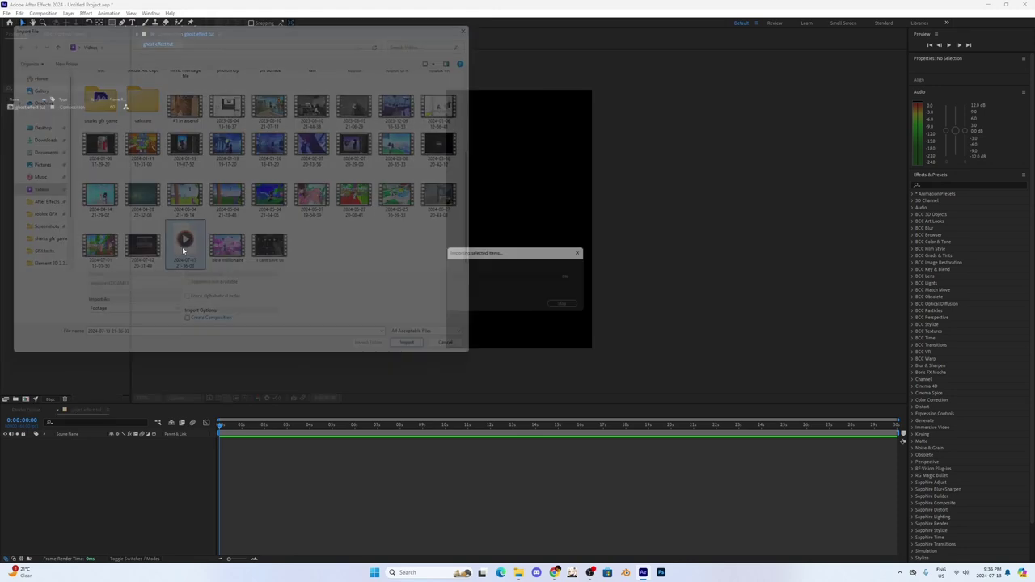
left_click(641, 311)
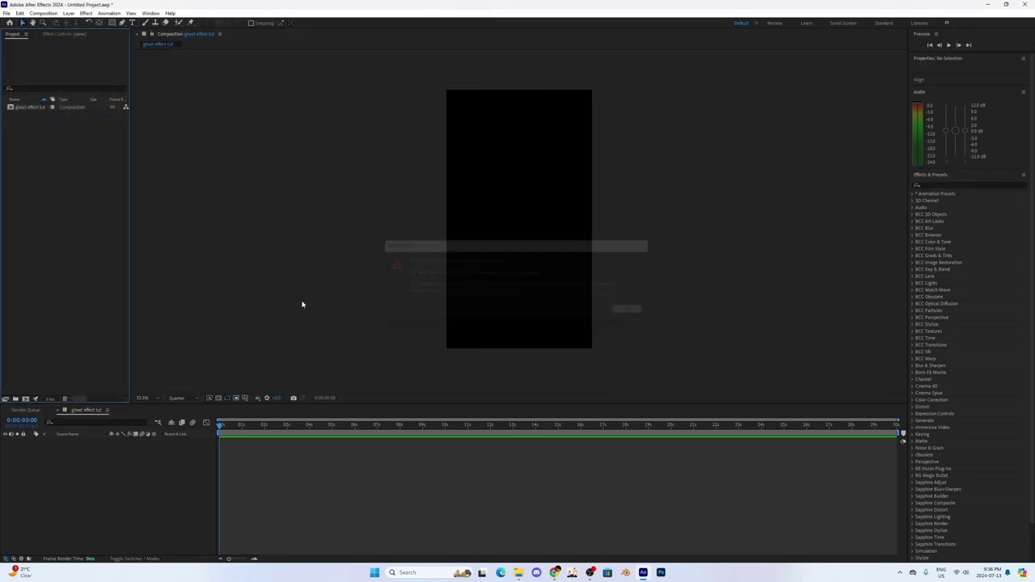
- Import the comp_neon_cam video from the Downloads folder into the project
right_click(81, 222)
mouse_move(121, 261)
left_click(194, 260)
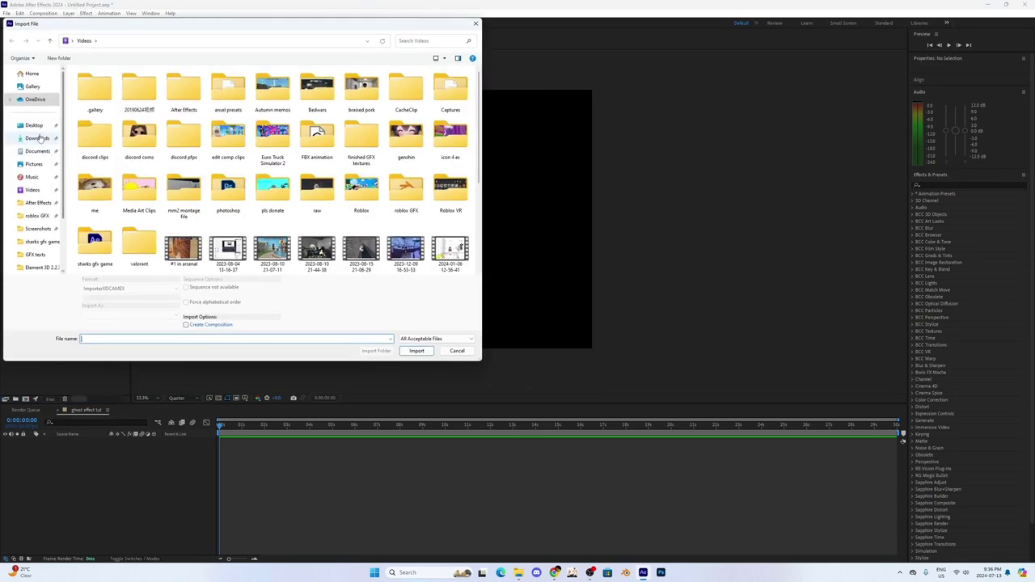
left_click(39, 138)
double_click(115, 94)
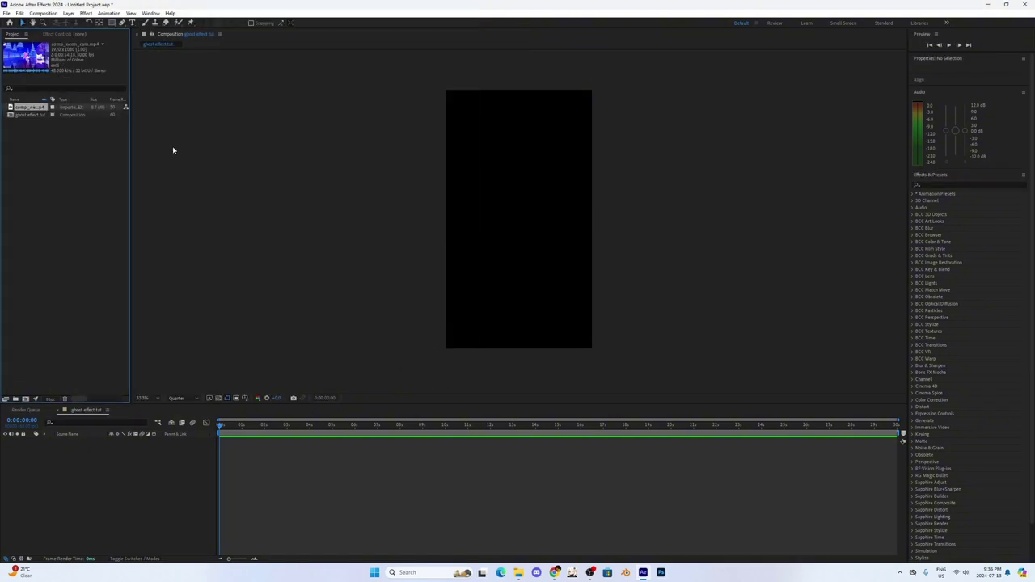
right_click(48, 173)
mouse_move(97, 217)
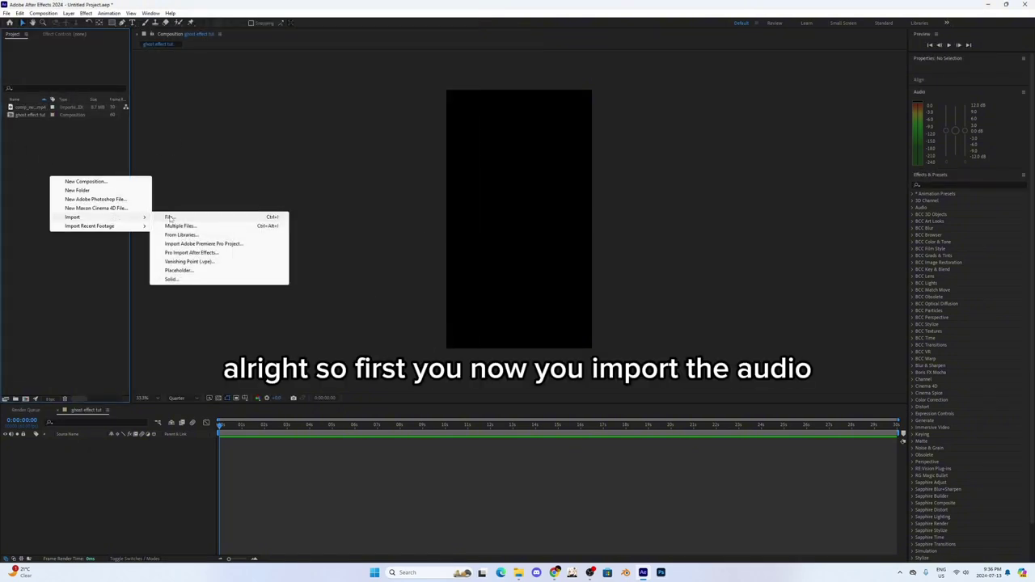
left_click(169, 218)
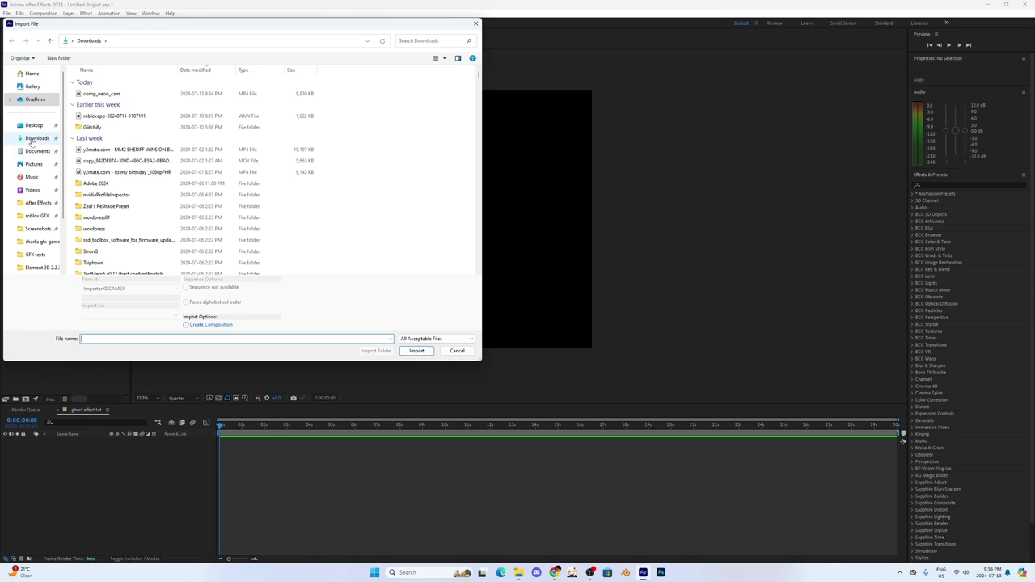
left_click(50, 191)
scroll(228, 217, "down", 3)
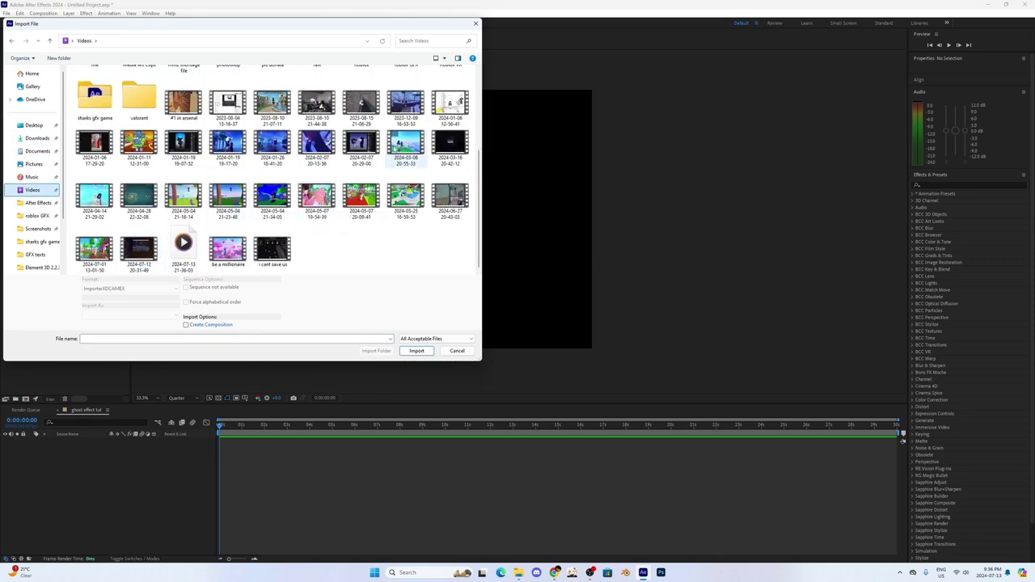
left_click(361, 145)
left_click(411, 352)
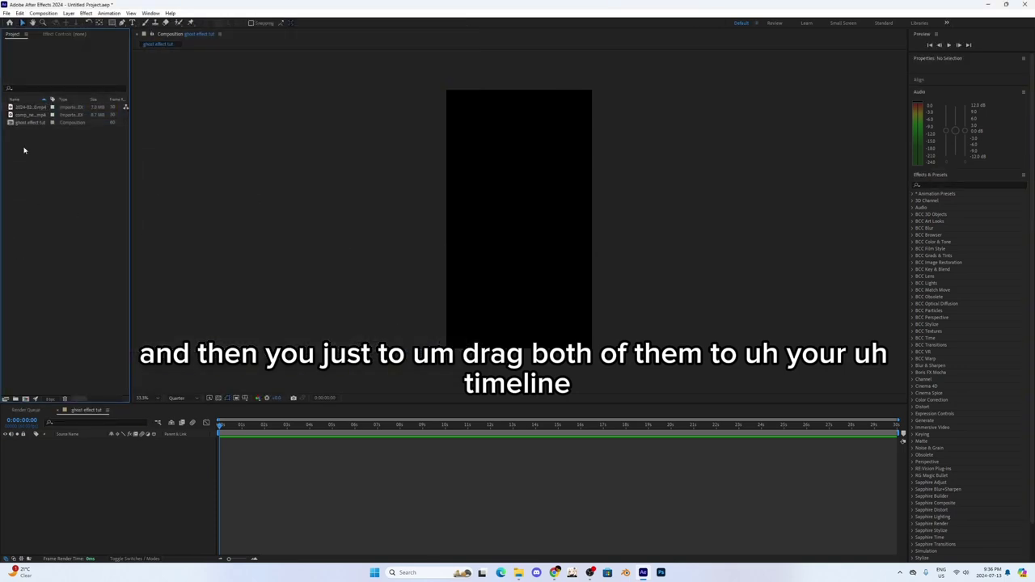
- Label the comp_neon_cam clip red and add both imported clips to the ghost effect tut composition's timeline
left_click(51, 118)
left_click(65, 146)
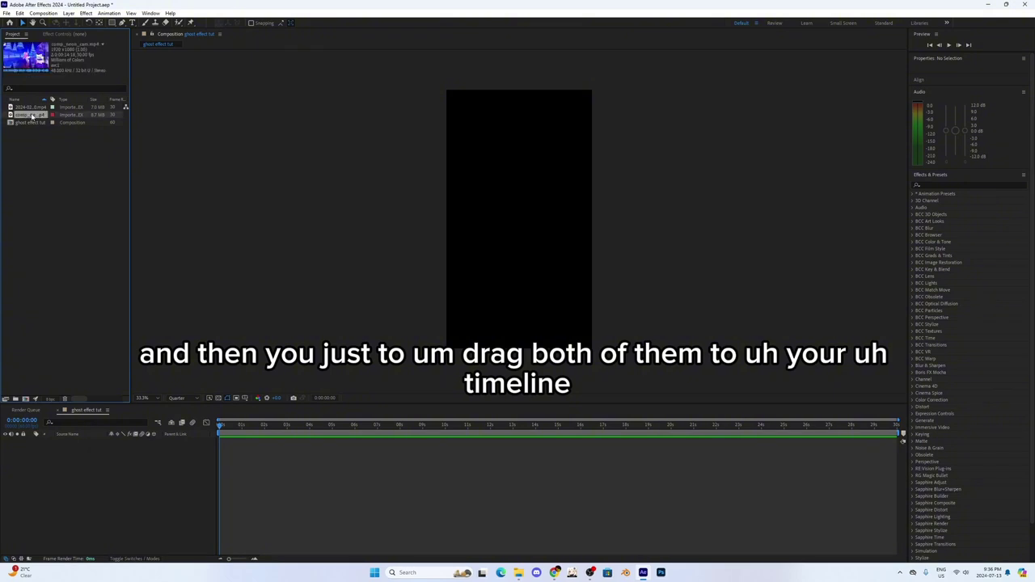
double_click(34, 116)
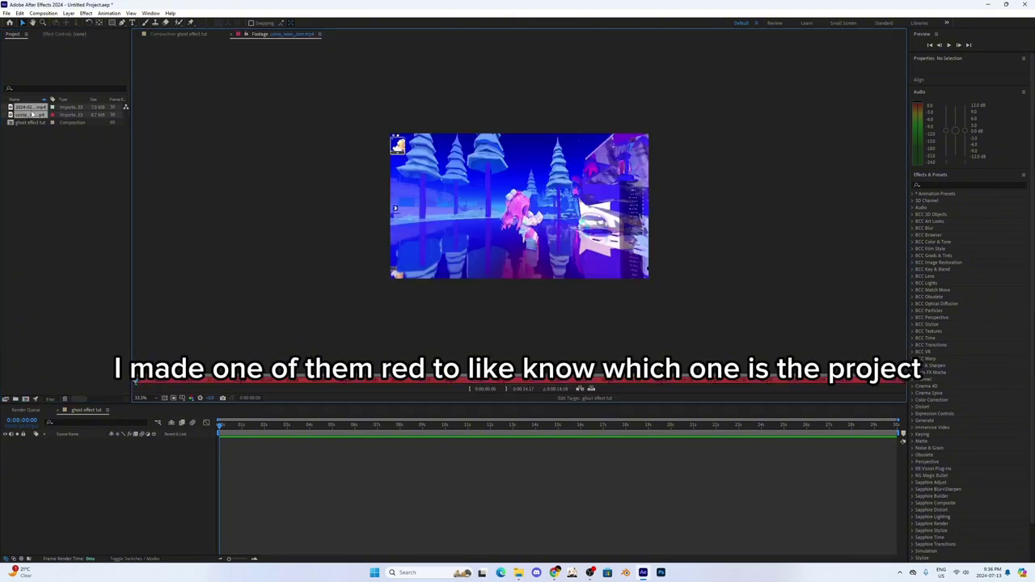
left_click(35, 123)
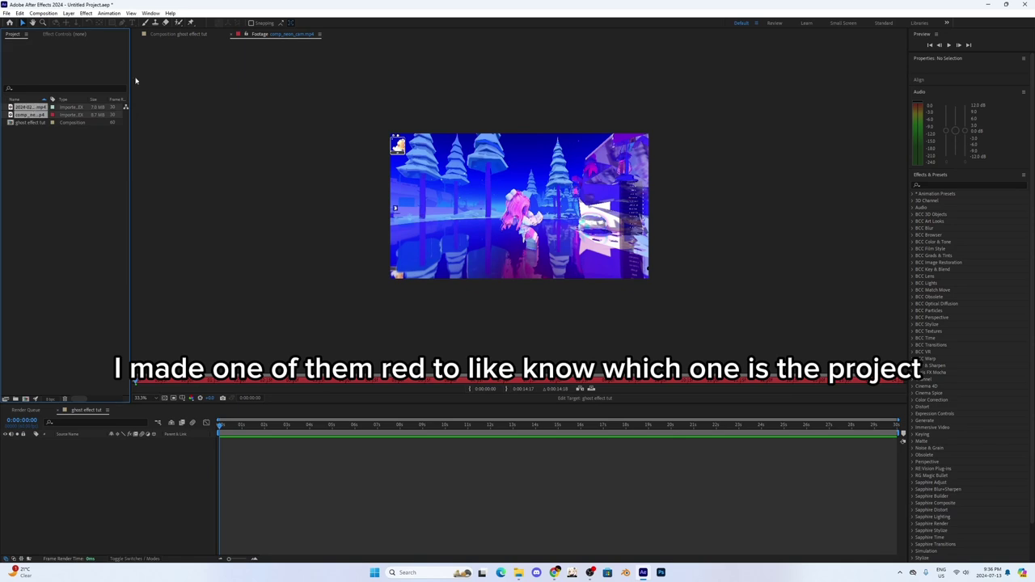
left_click(231, 33)
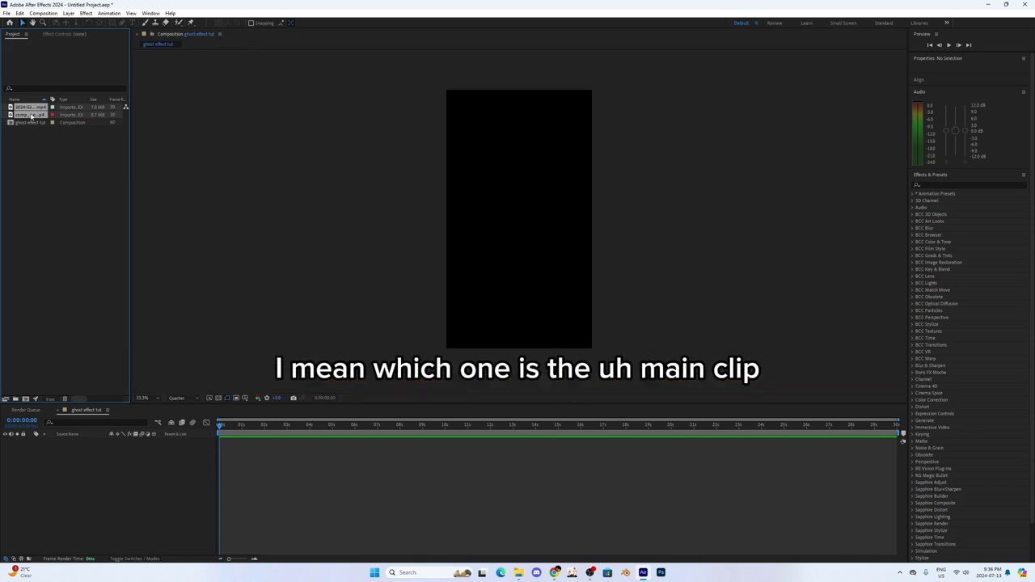
left_click_drag(30, 116, 232, 481)
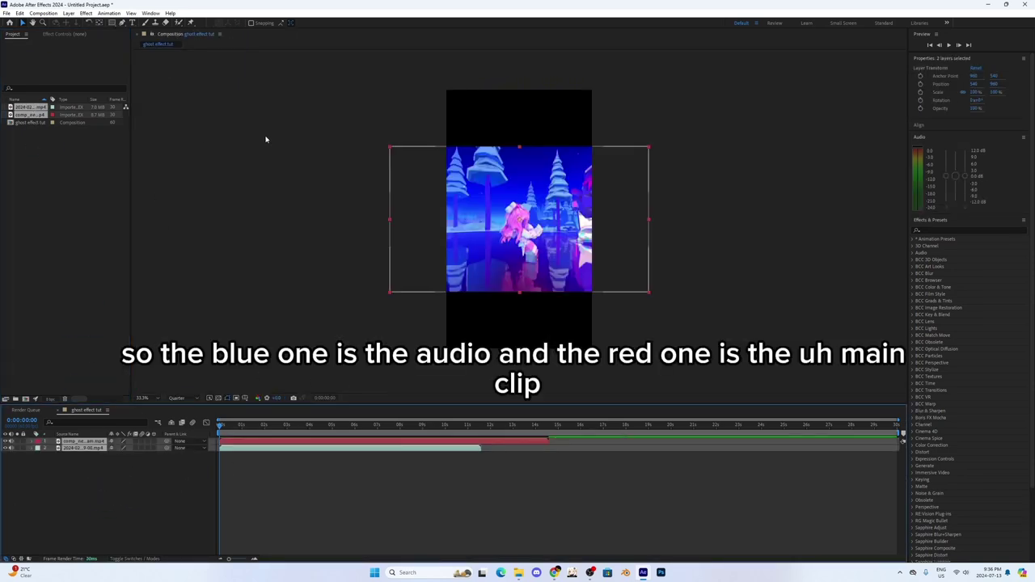
left_click(229, 469)
left_click(232, 448)
- Scale the comp_neon_cam layer up to 179% so it fills the vertical frame
left_click(241, 442)
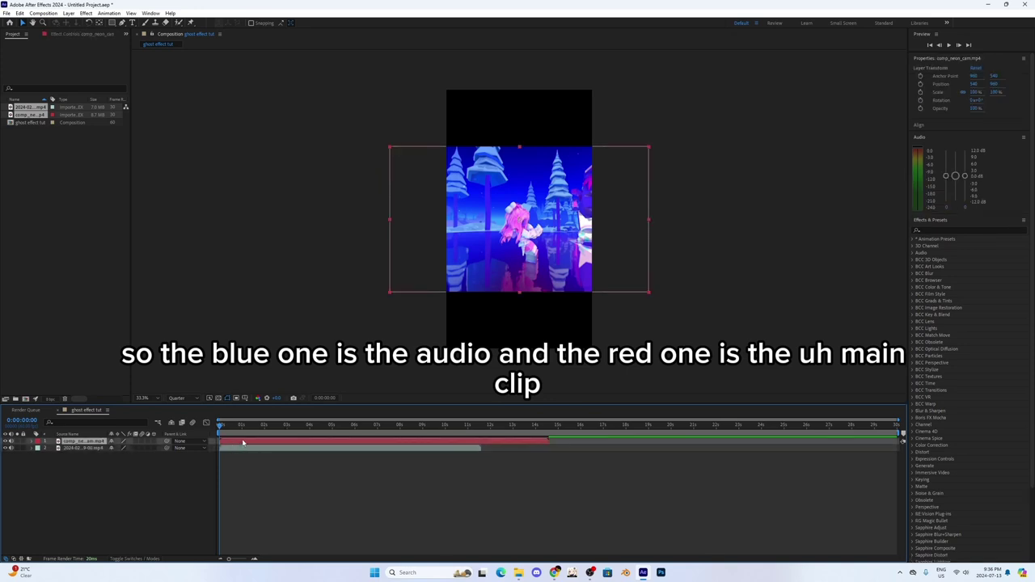
key("s")
left_click_drag(136, 443, 162, 445)
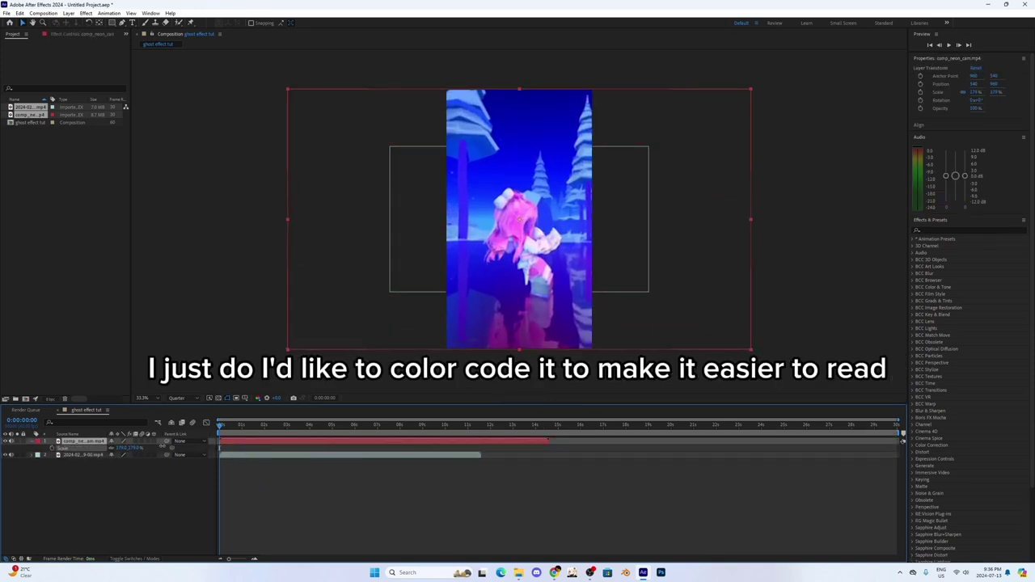
- Pre-compose the scaled comp_neon_cam layer into its own composition
right_click(430, 442)
left_click(459, 388)
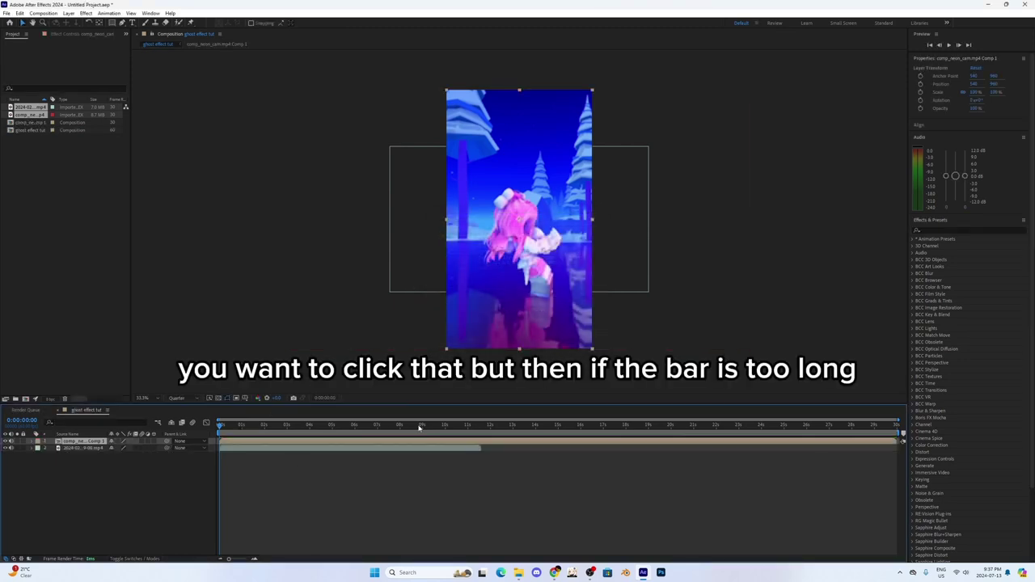
left_click(520, 542)
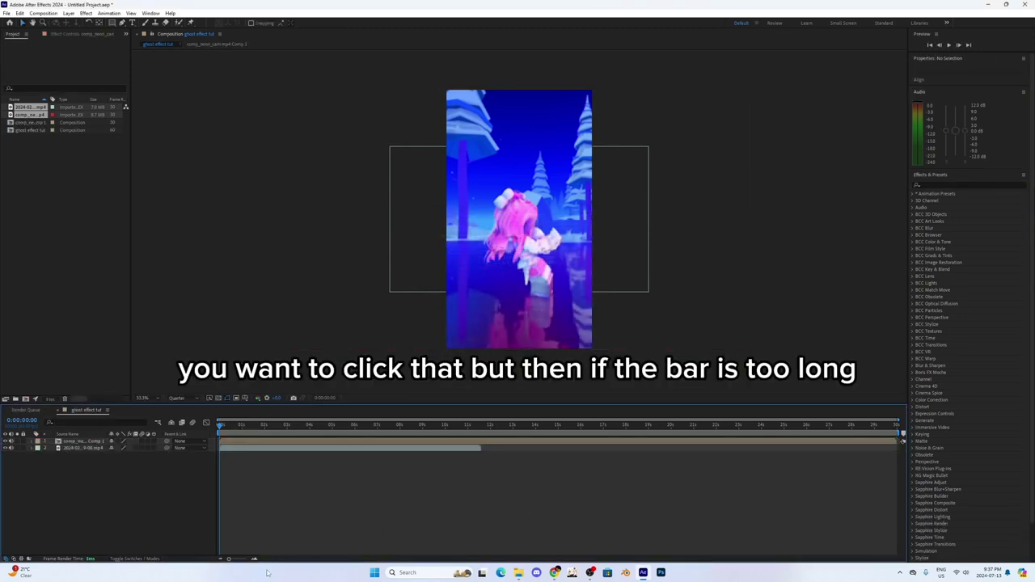
- Undo the pre-composition of the comp_neon_cam layer
key("ctrl+z")
right_click(260, 439)
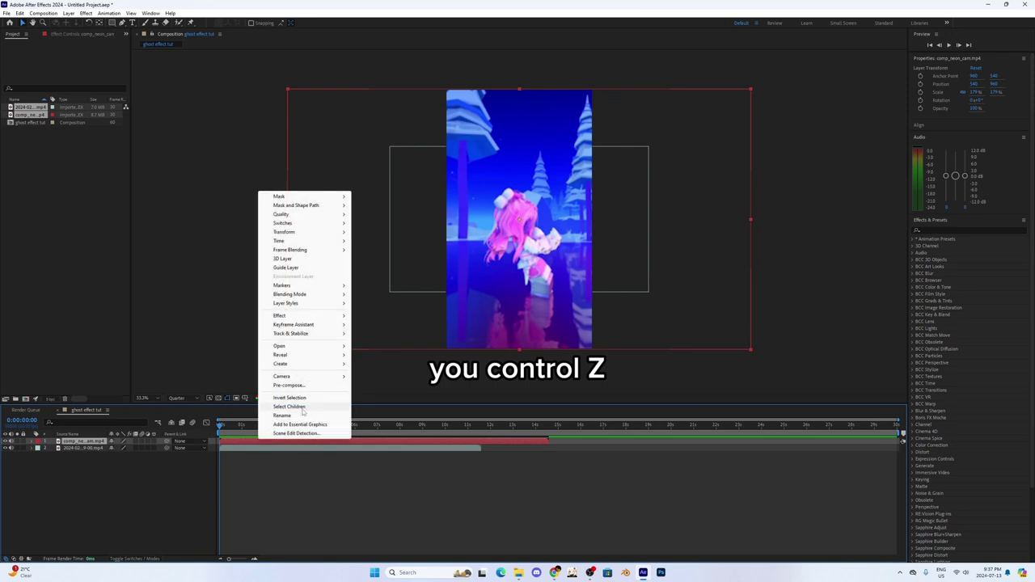
left_click(288, 385)
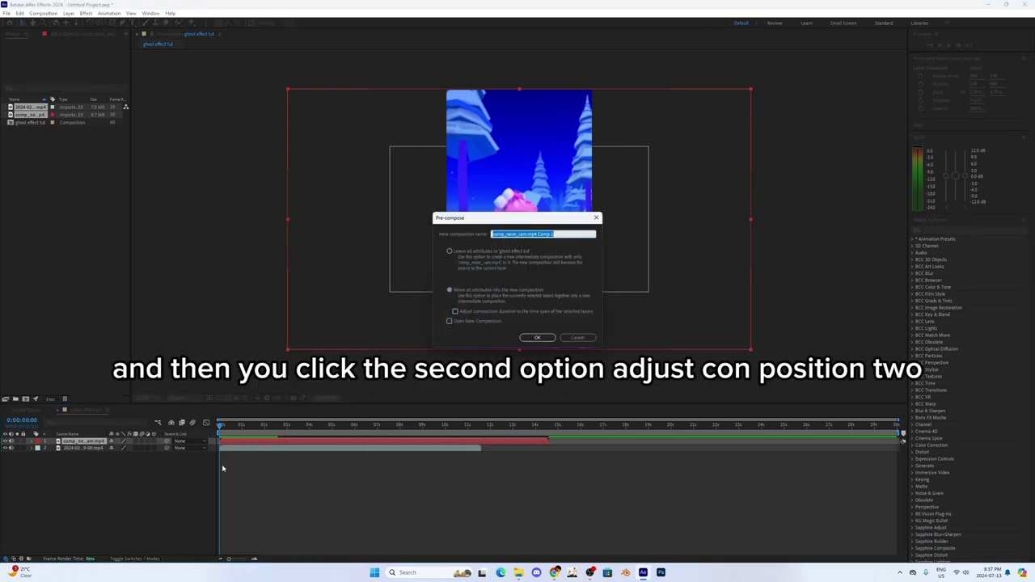
left_click(582, 335)
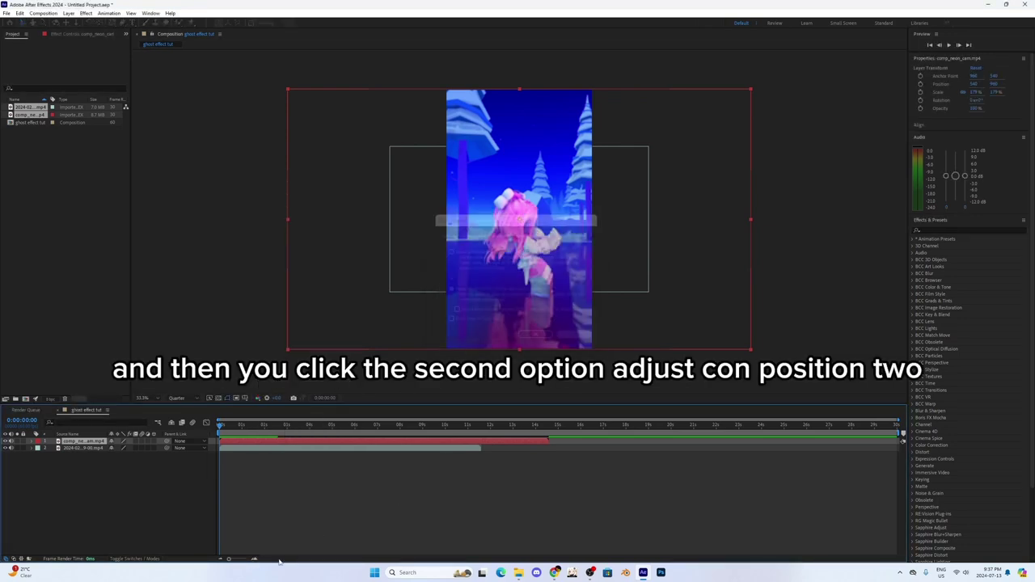
- Pre-compose the comp_neon_cam layer, moving all attributes into the new composition and adjusting its duration to the layer's time span
left_click(255, 560)
left_click(256, 559)
left_click(256, 559)
left_click(256, 560)
left_click(243, 428)
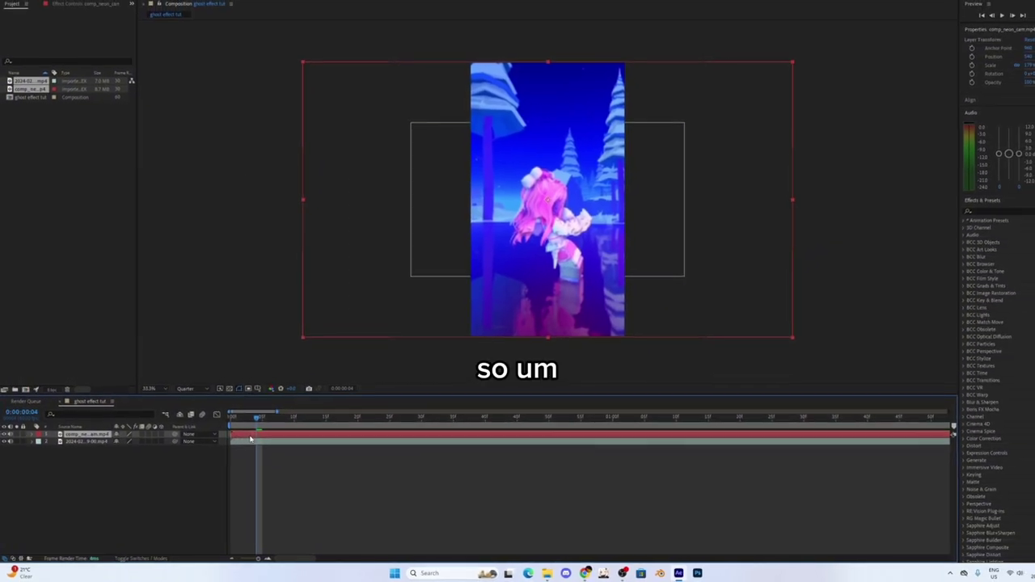
right_click(257, 430)
left_click(277, 381)
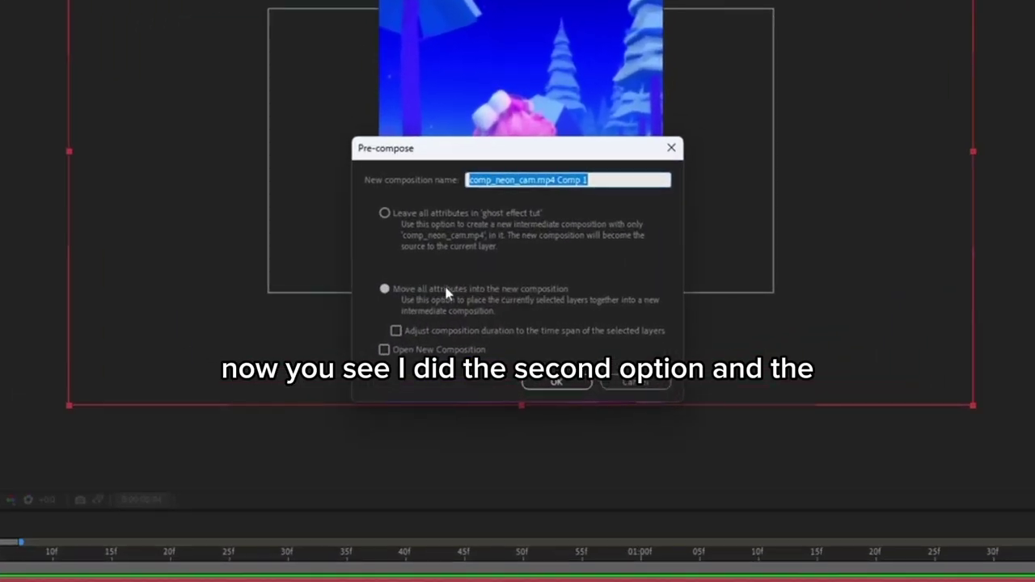
left_click(396, 331)
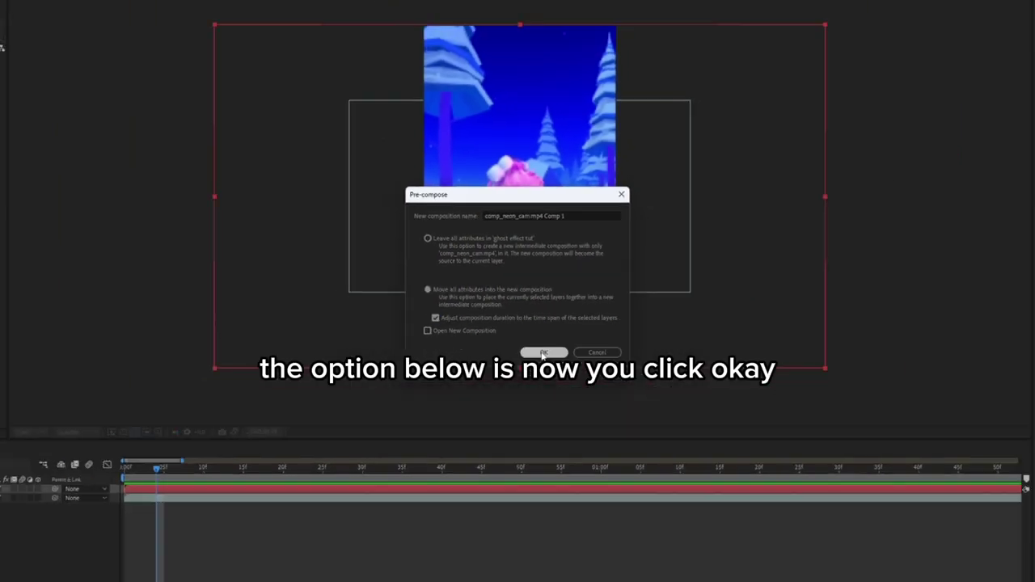
left_click(542, 354)
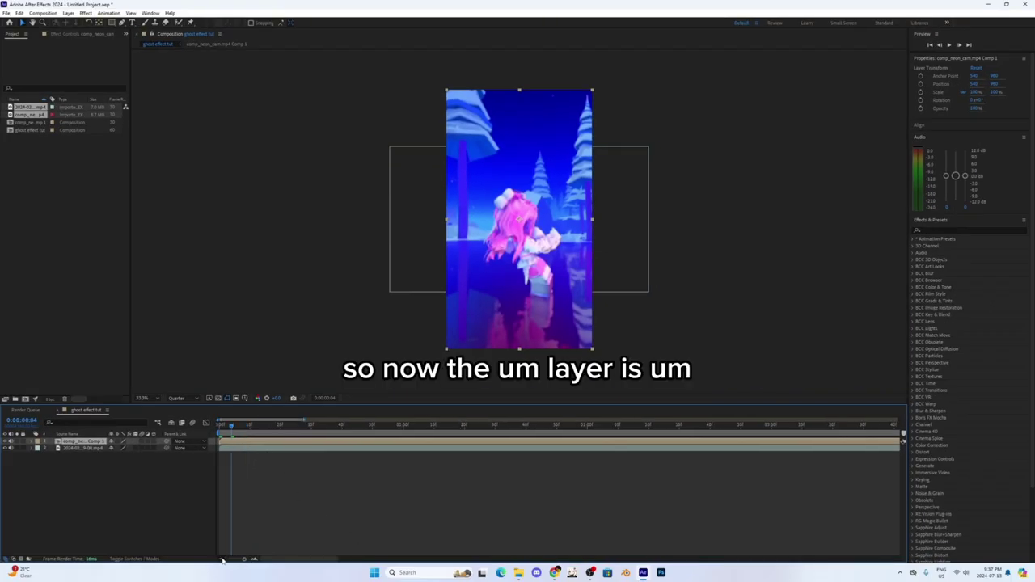
- Play the composition from the start to find the beat drop and place a marker at 0:00:05:58
left_click(222, 560)
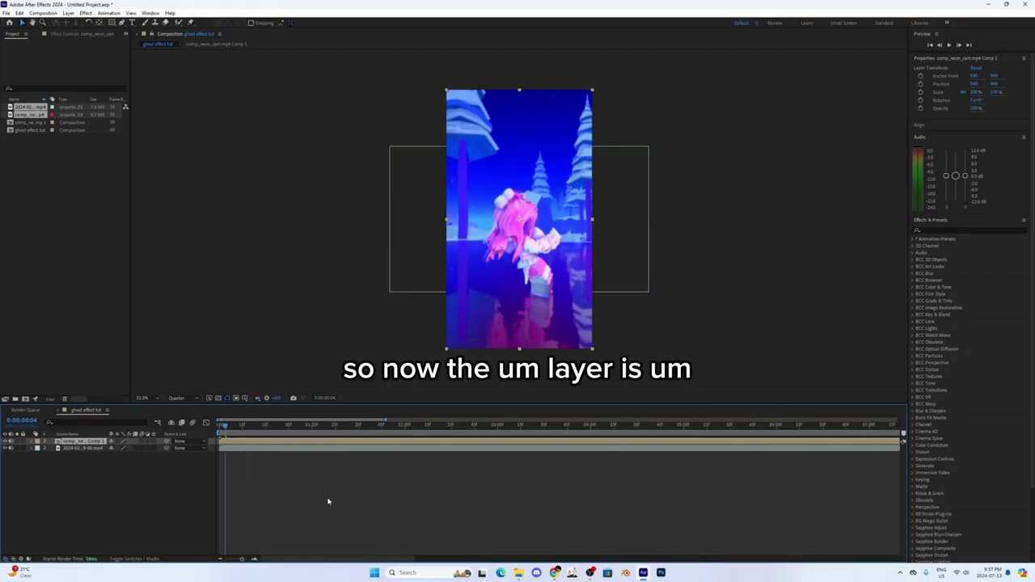
left_click(328, 499)
left_click_drag(240, 429, 173, 427)
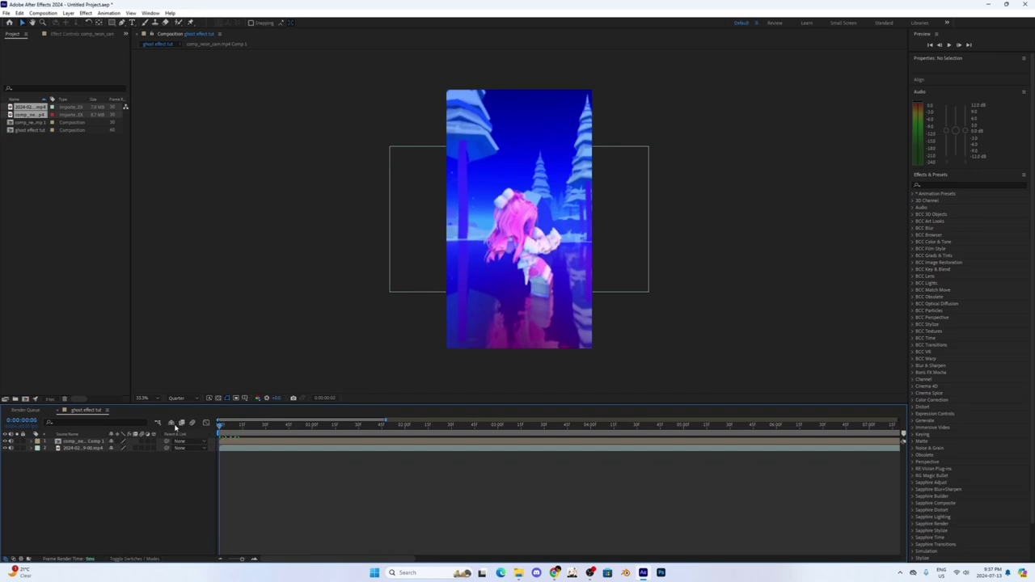
left_click(220, 559)
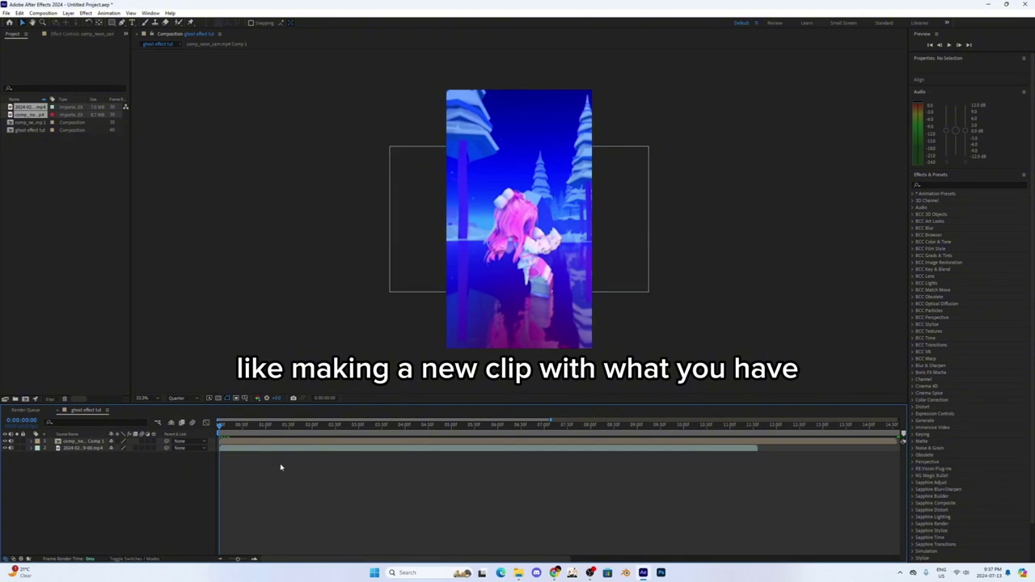
key("space")
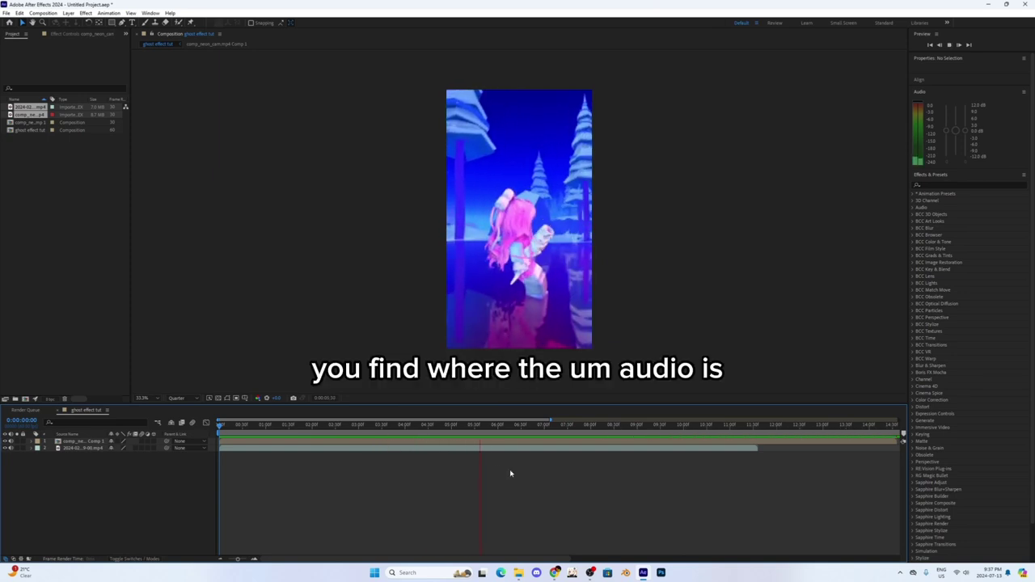
left_click(497, 426)
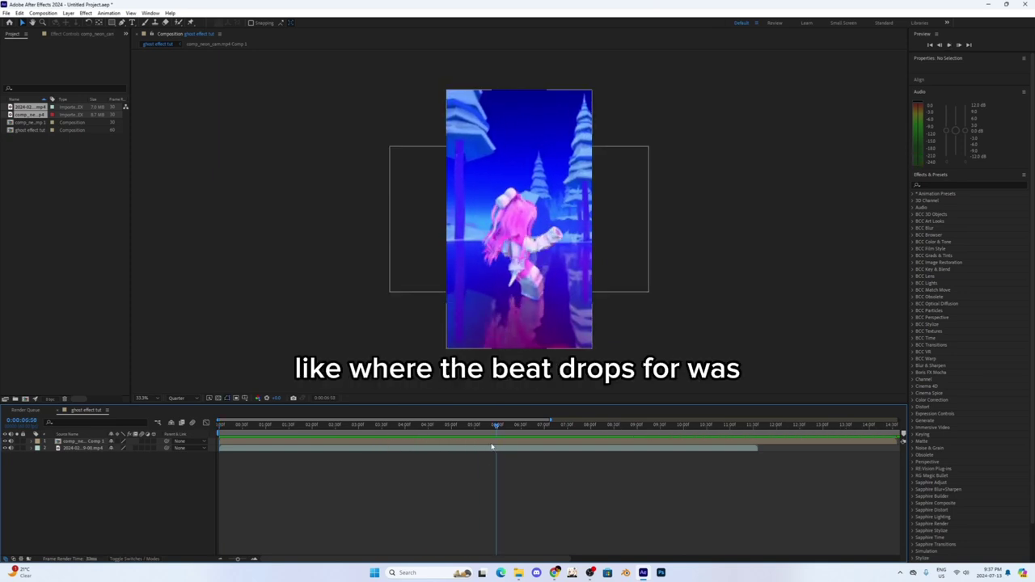
left_click(493, 448)
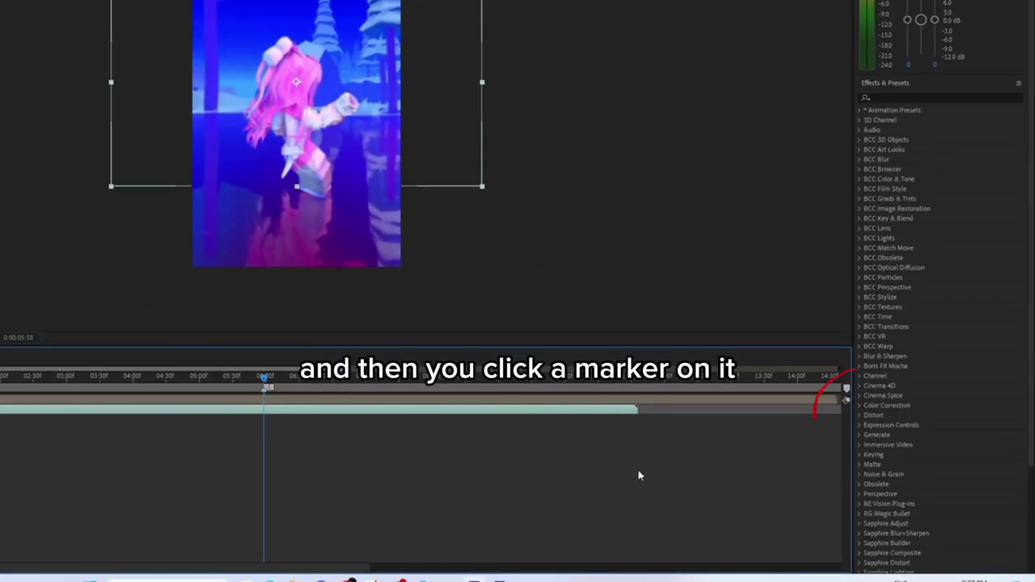
- Split the 2024-02-07 audio layer at the 0:00:05:58 beat marker
left_click(220, 439)
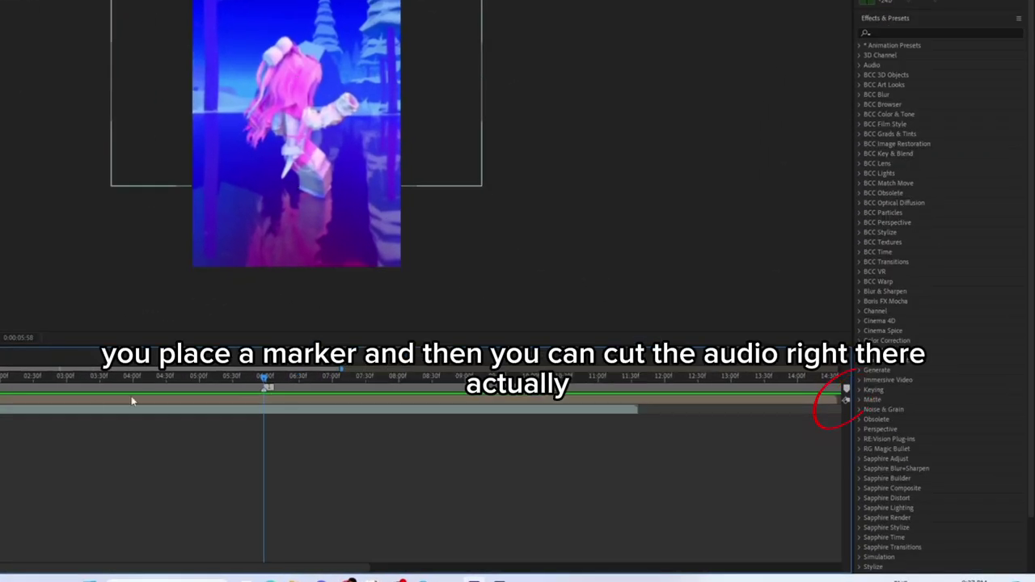
left_click(267, 410)
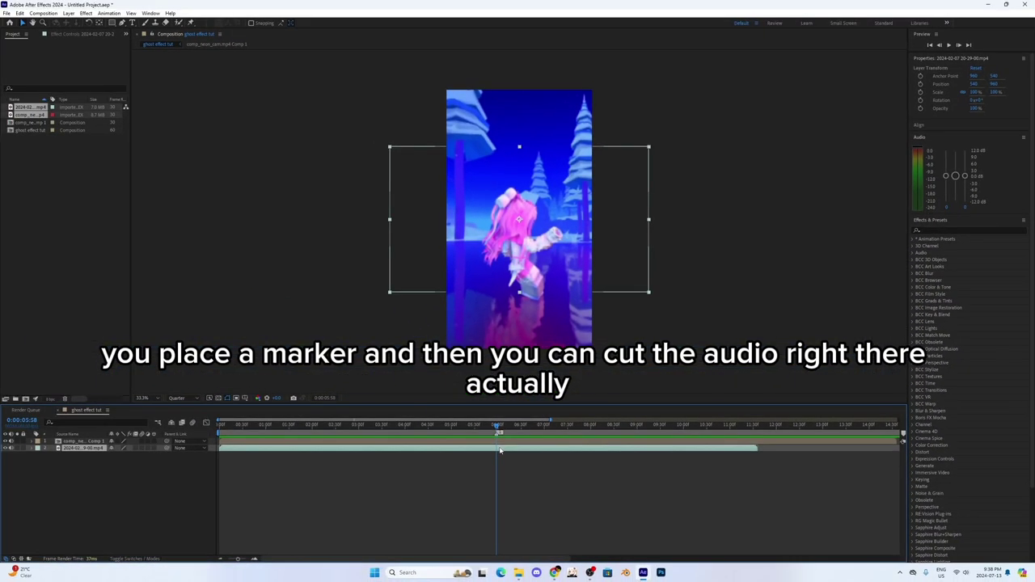
key("ctrl+shift+d")
left_click(323, 455)
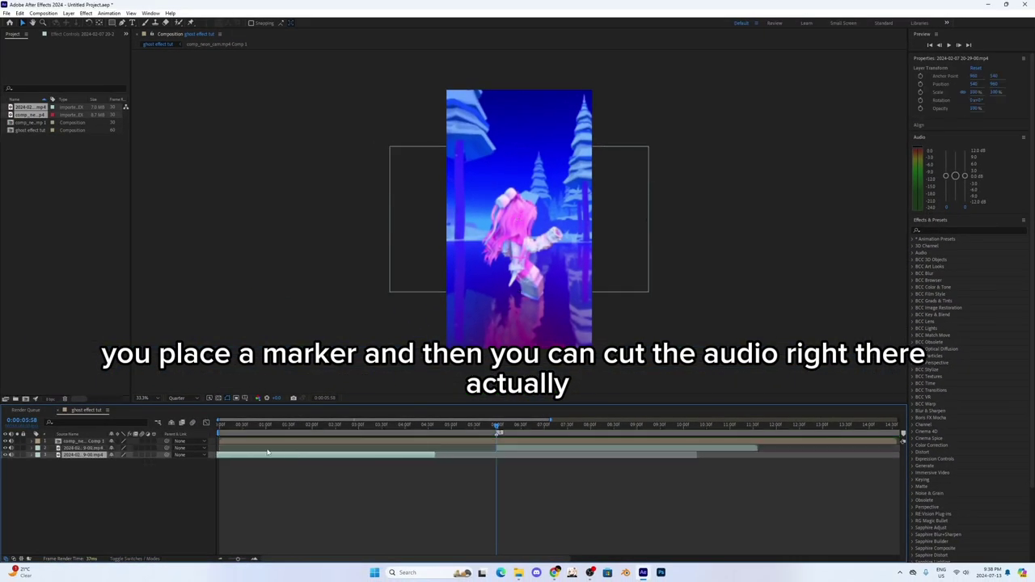
left_click(521, 484)
- Split the pre-composed clip at 0:00:03:37 and delete the part before it
left_click_drag(403, 458, 390, 431)
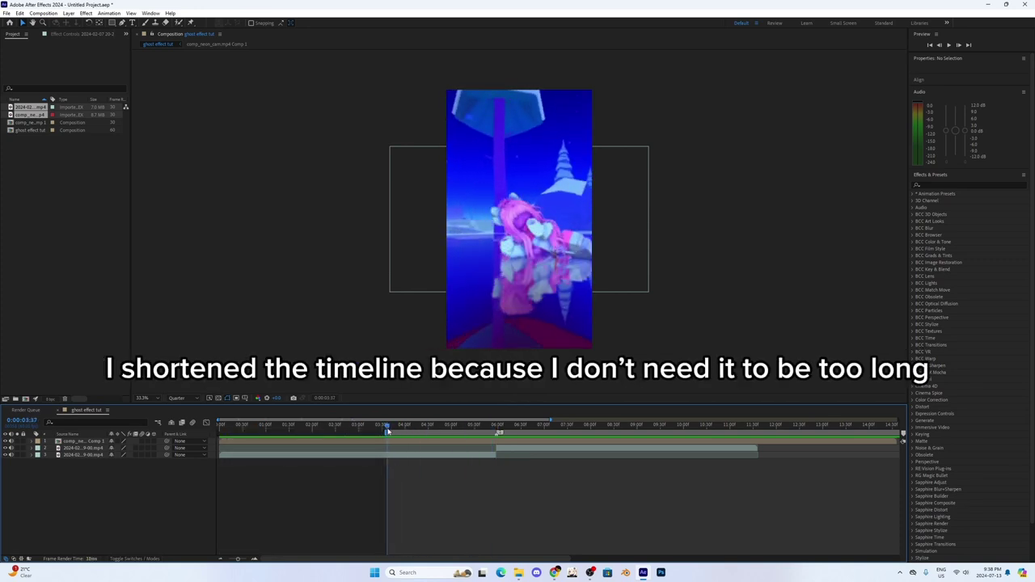
left_click(408, 442)
key("ctrl+d")
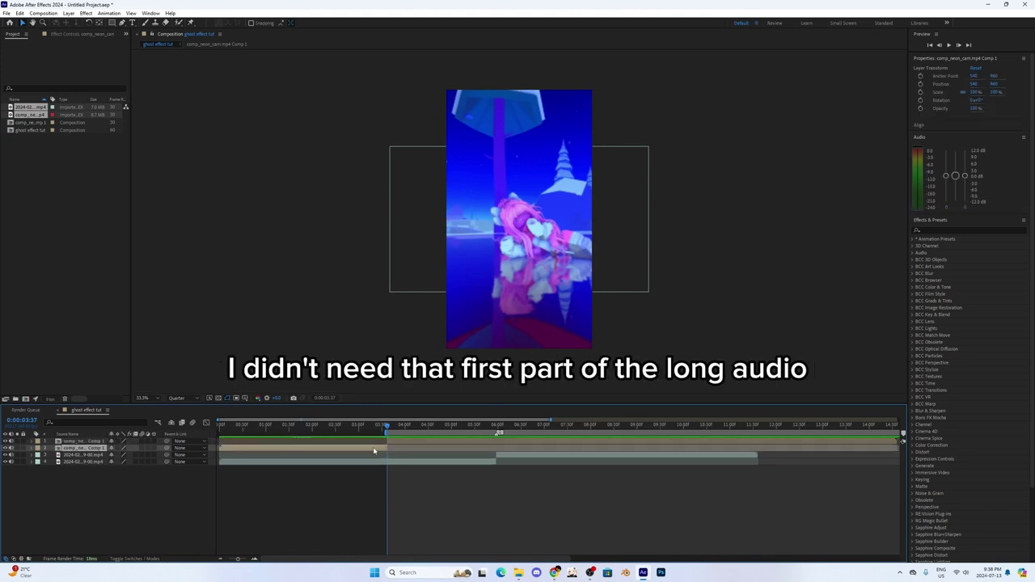
key("Delete")
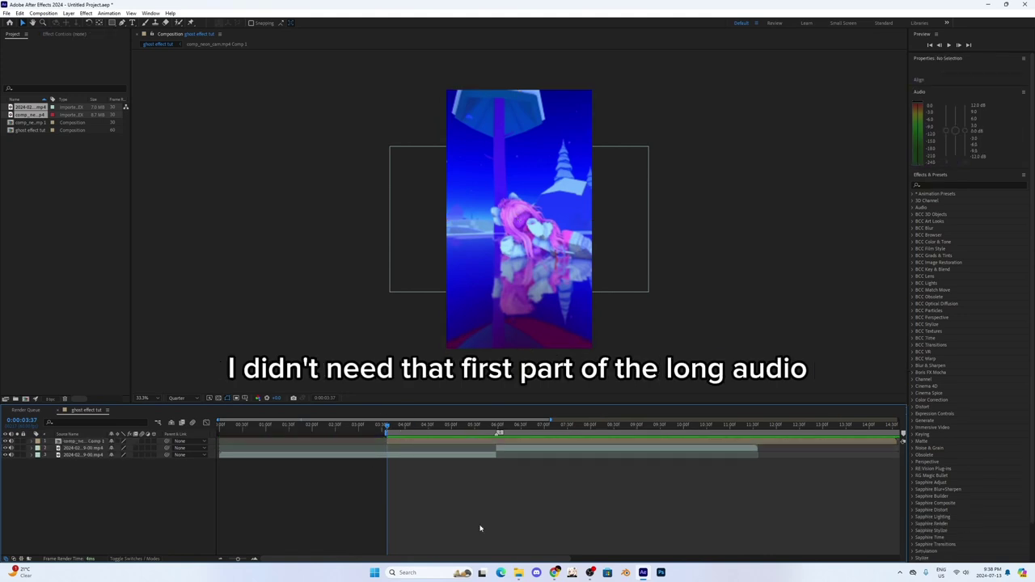
- Duplicate the pre-composed clip and reveal the Scale and Opacity properties of the upper copy
left_click(471, 443)
mouse_move(532, 238)
left_mouse_down()
mouse_move(619, 235)
mouse_move(539, 244)
left_mouse_up()
key("ctrl+z")
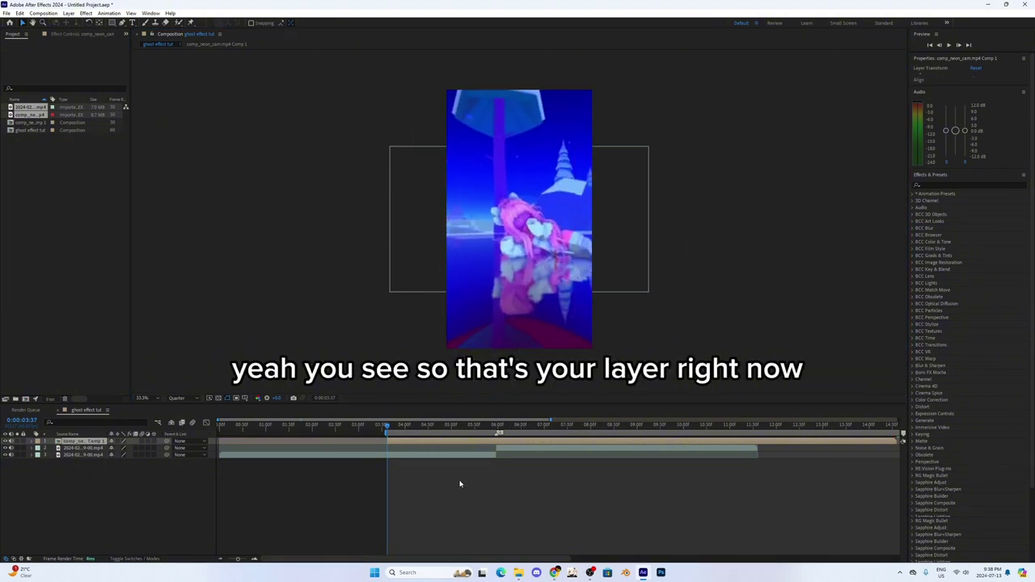
key("ctrl+d")
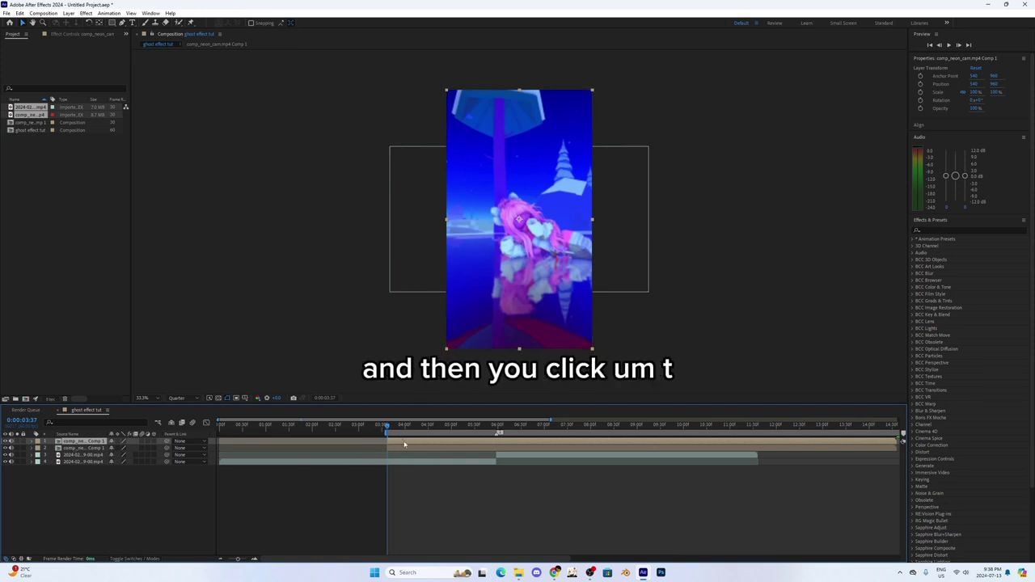
key("t")
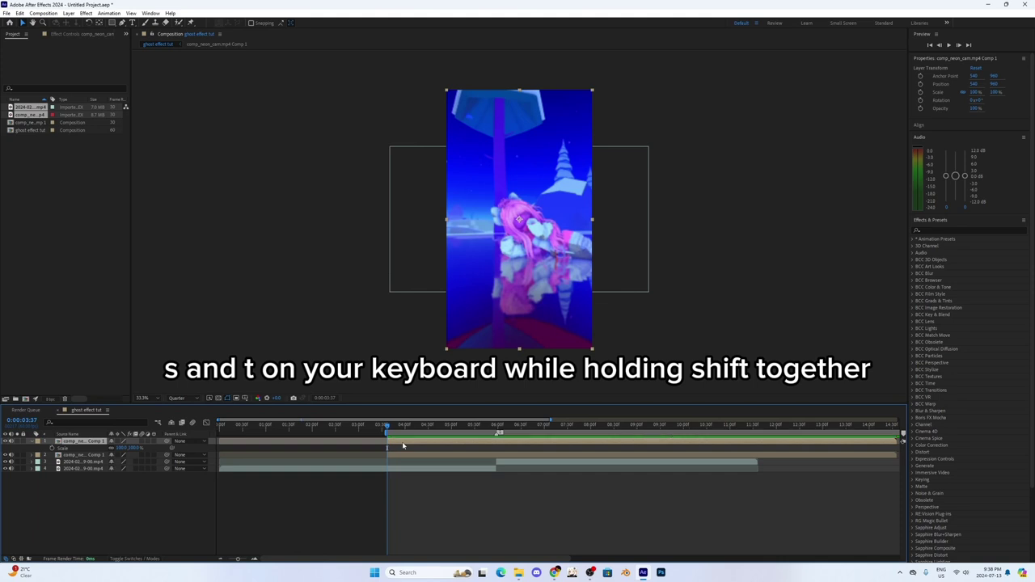
key("shift+t")
left_click(371, 494)
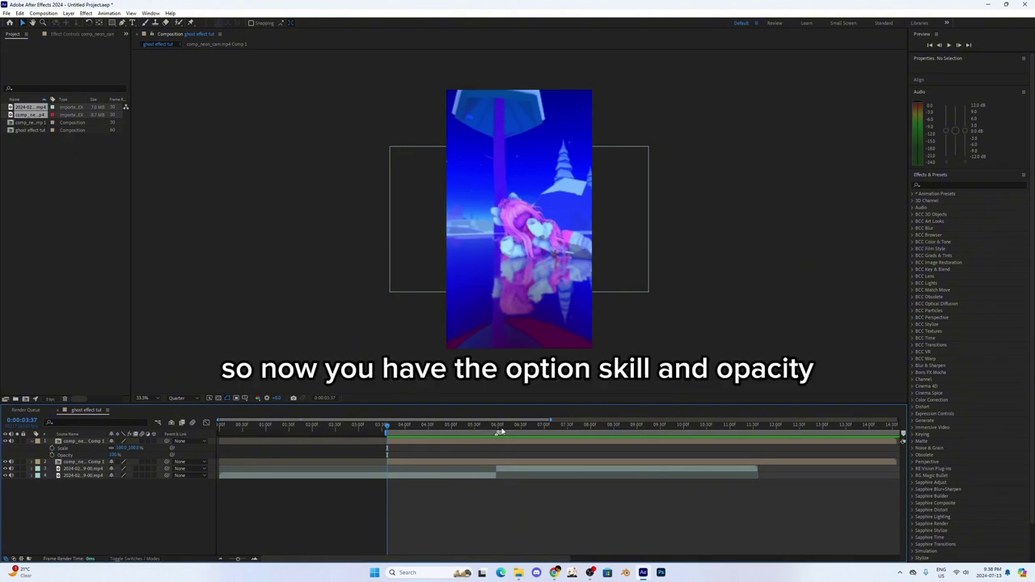
- Add Scale and Opacity keyframes to the upper copy at the 0:00:05:58 marker and set its opacity there to 50%
left_click(501, 430)
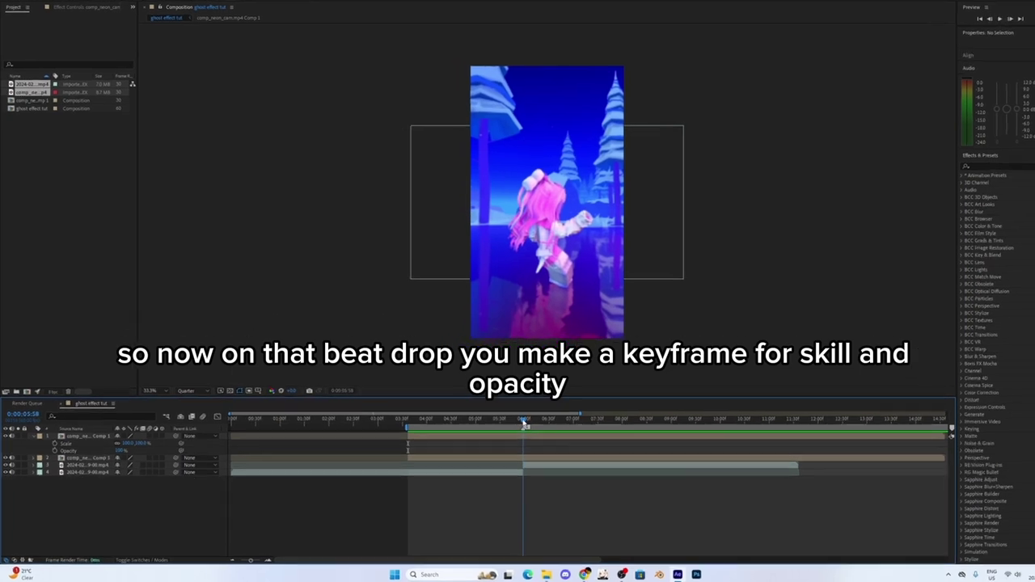
left_click(55, 443)
left_click(54, 450)
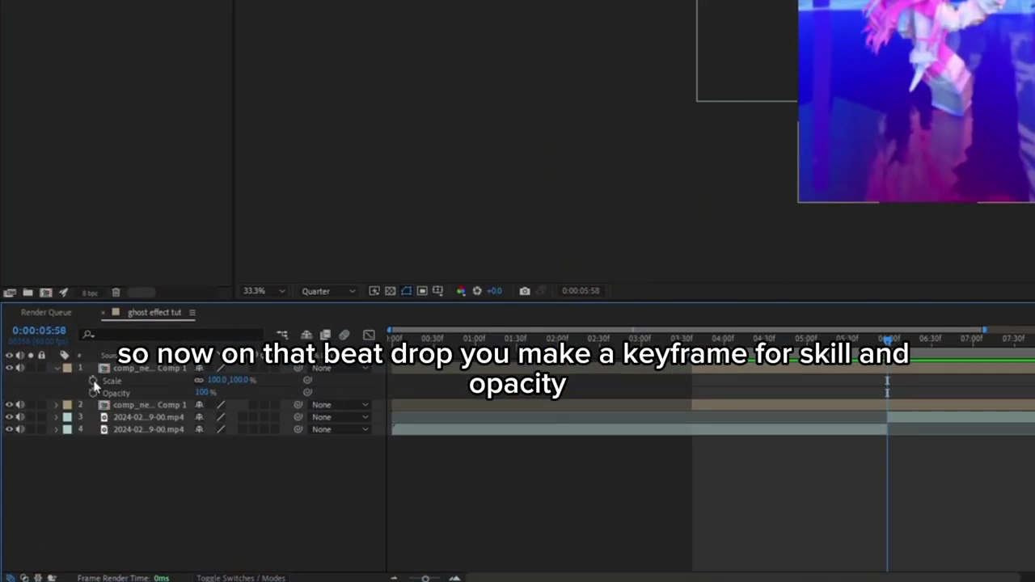
left_click(93, 381)
left_click(93, 393)
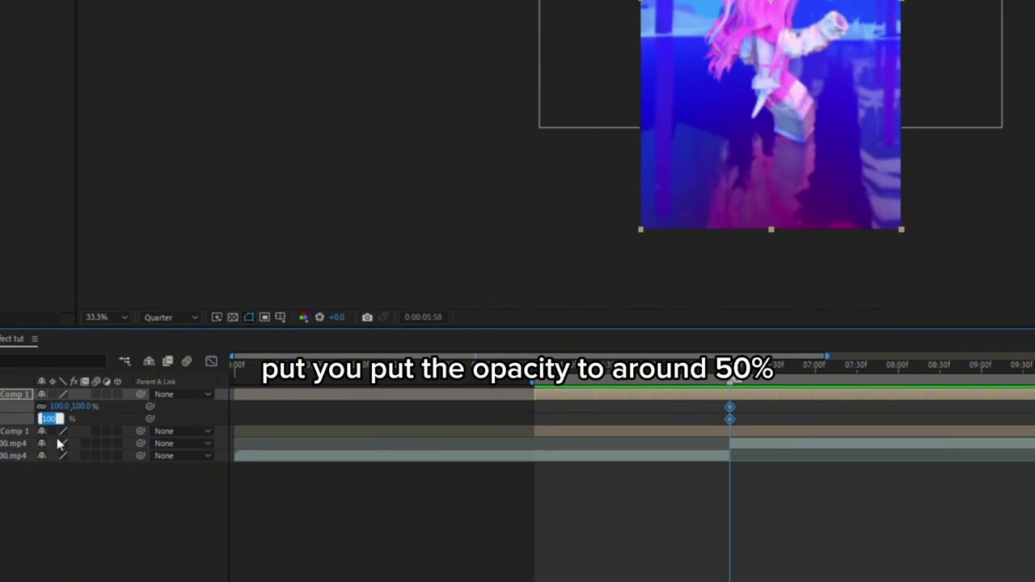
type("50")
key("Return")
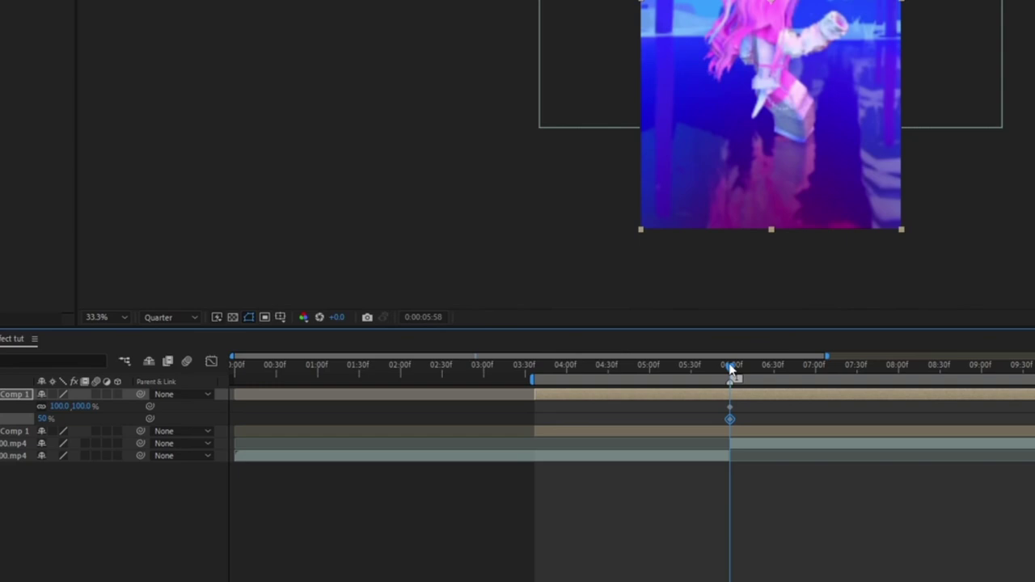
- Keyframe the upper copy at 0:00:06:42 with its scale at 187% and its opacity at 0%
left_click_drag(731, 370, 804, 380)
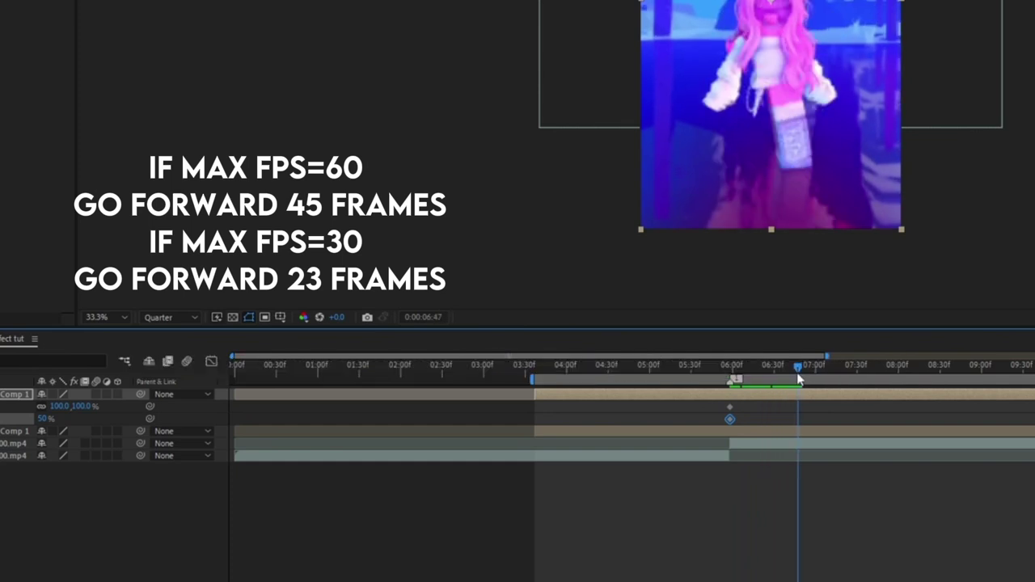
key("=")
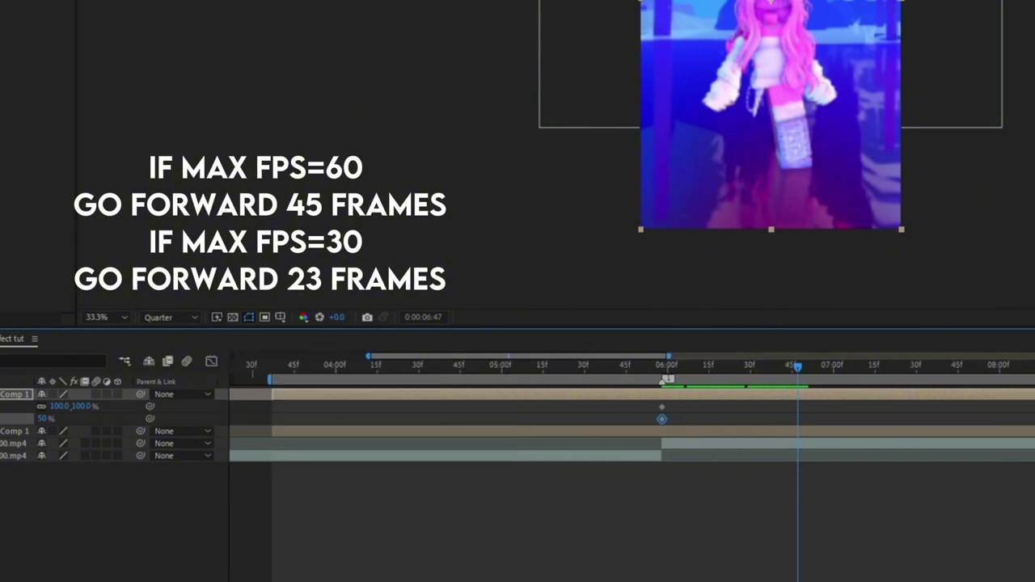
key("=")
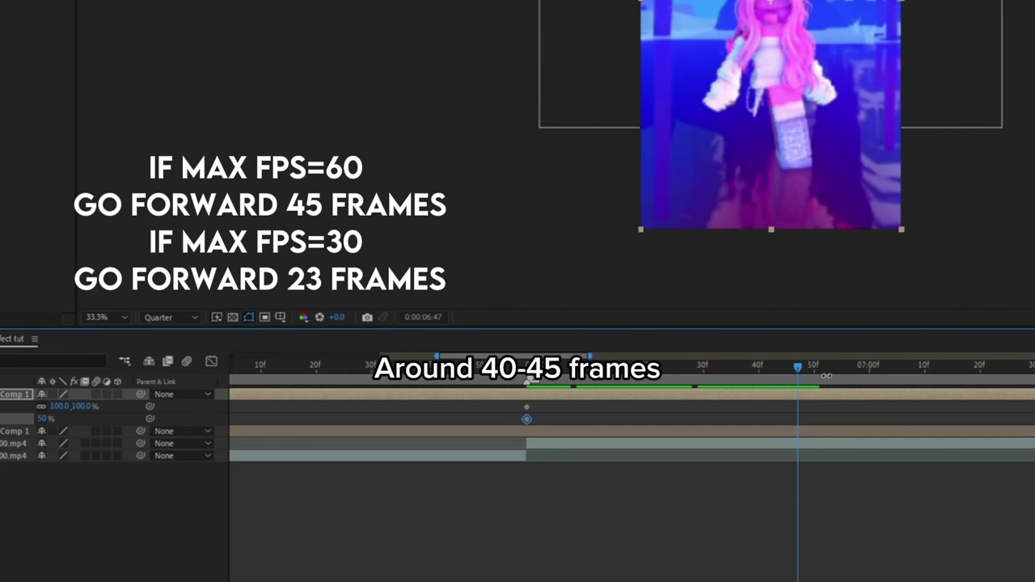
left_click_drag(797, 368, 766, 368)
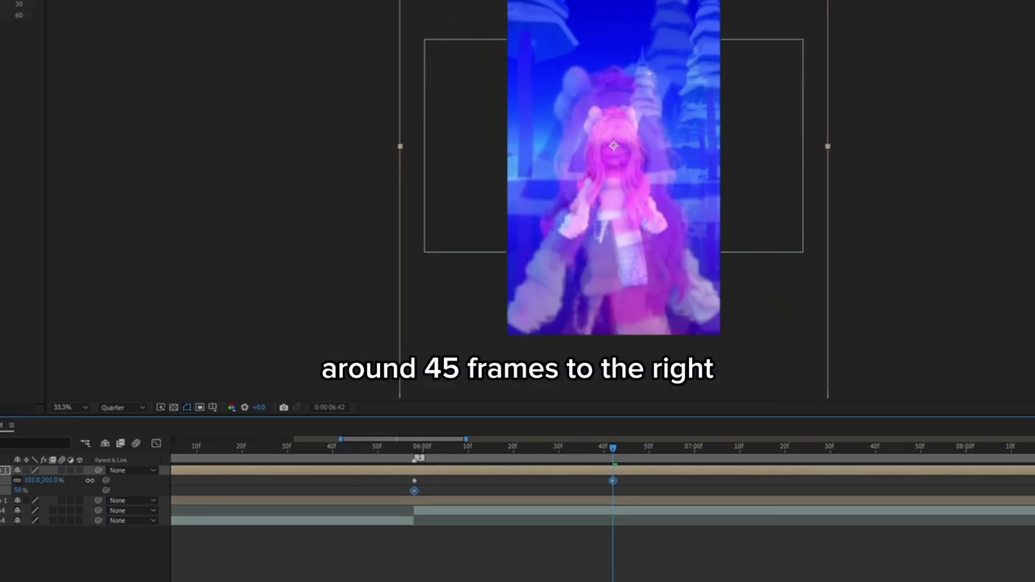
left_click_drag(90, 481, 31, 480)
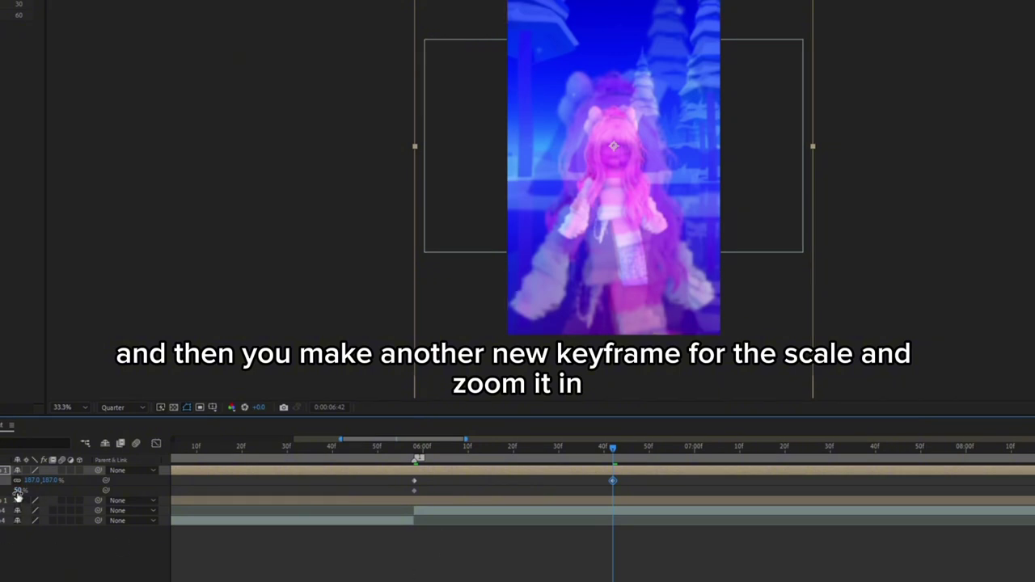
left_click_drag(17, 492, 0, 491)
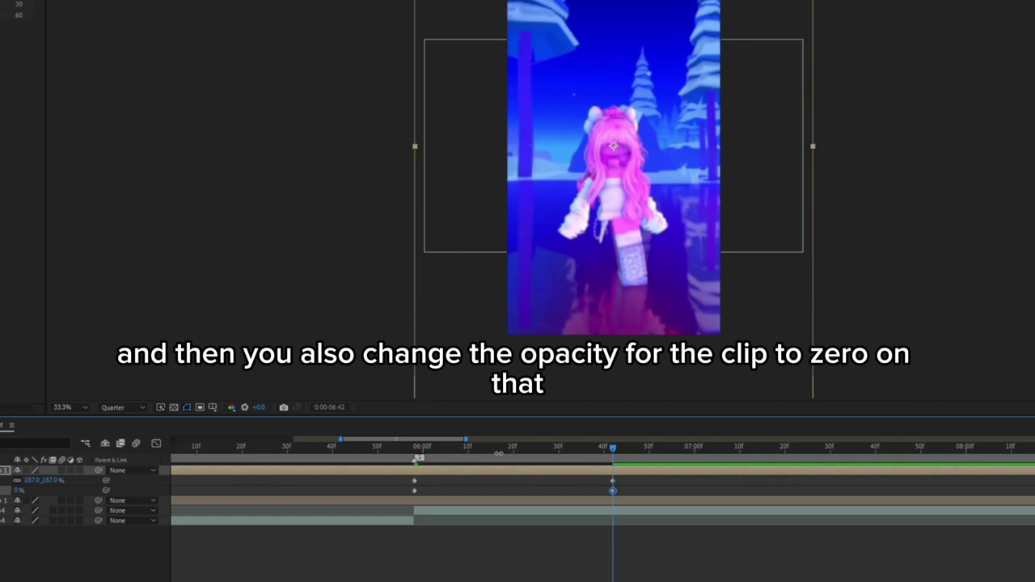
- Preview the effect from the beat marker and keyframe the upper copy's opacity at 50% at 0:00:06:15
left_click_drag(502, 447, 689, 499)
left_click(417, 448)
mouse_move(418, 450)
left_mouse_down()
mouse_move(405, 450)
mouse_move(451, 451)
mouse_move(416, 452)
left_mouse_up()
key("space")
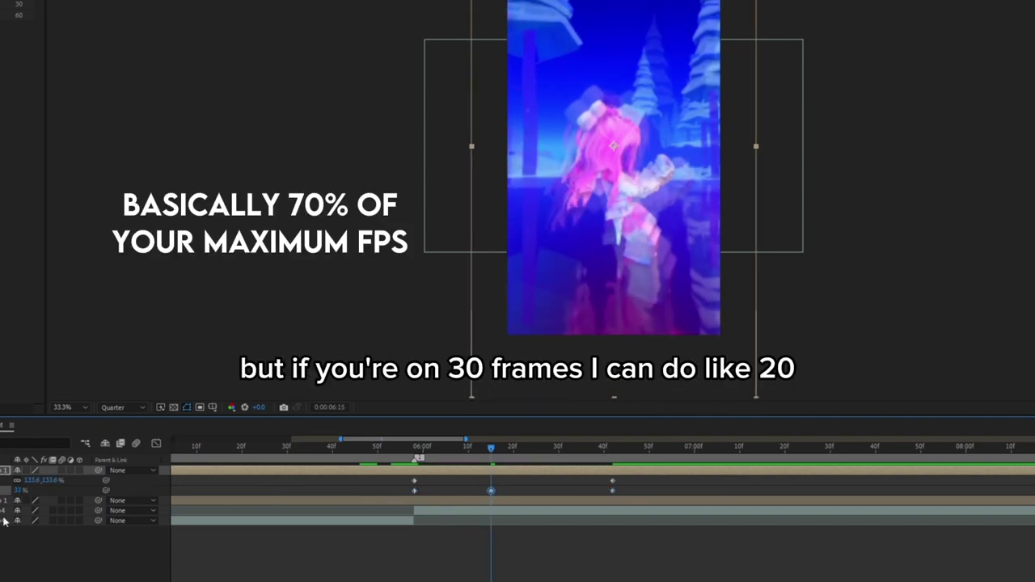
left_click(24, 490)
type("30")
key("Return")
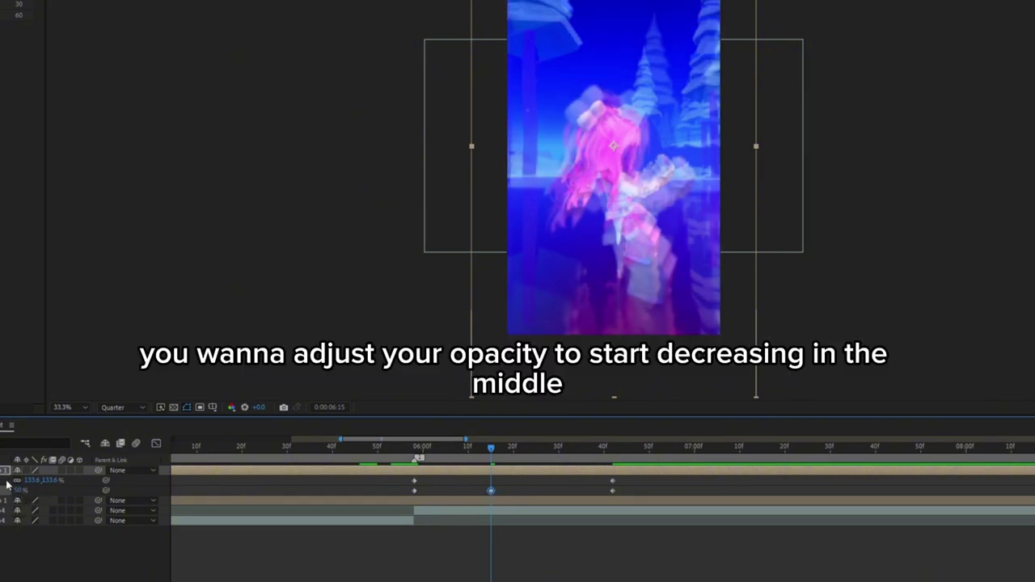
mouse_move(470, 498)
left_mouse_down()
mouse_move(447, 500)
mouse_move(510, 499)
mouse_move(455, 494)
left_mouse_up()
key("ctrl+z")
left_click_drag(361, 496, 399, 493)
left_click(563, 554)
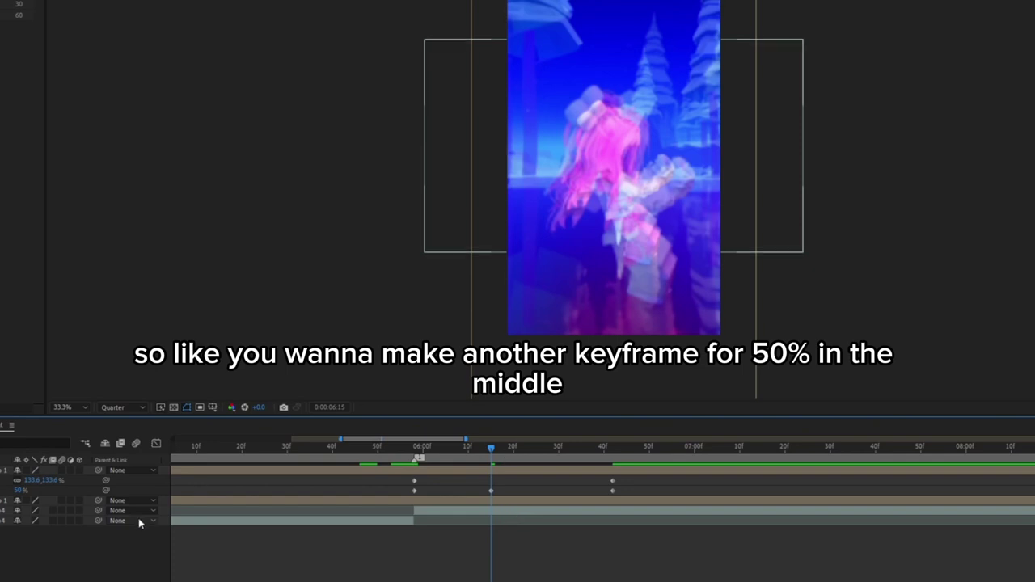
- Preview the ghost zoom playback from shortly before the beat marker to judge the speed and strength of the scale-up
left_click_drag(439, 447, 274, 456)
key("space")
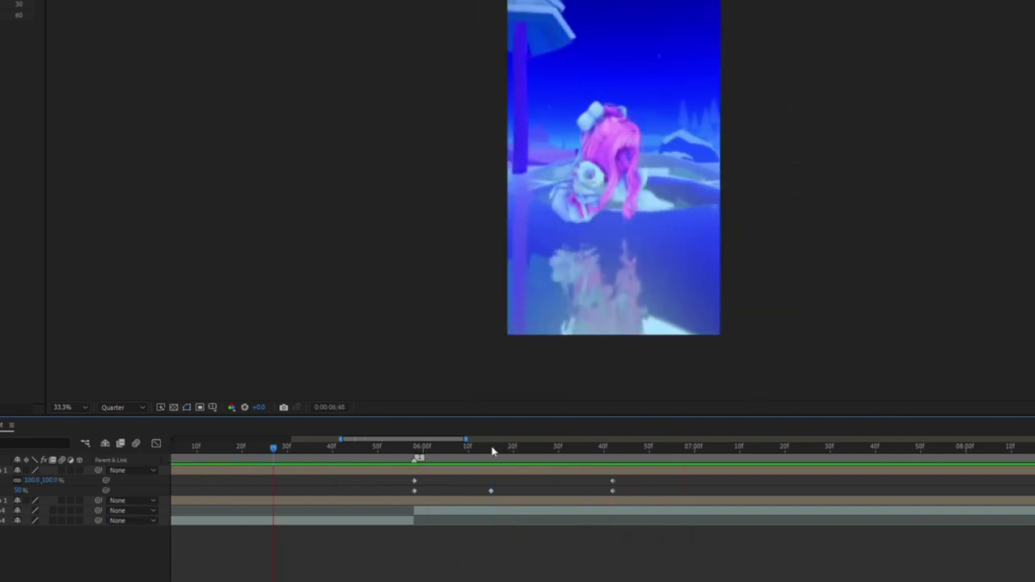
key("space")
left_click_drag(520, 500, 241, 493)
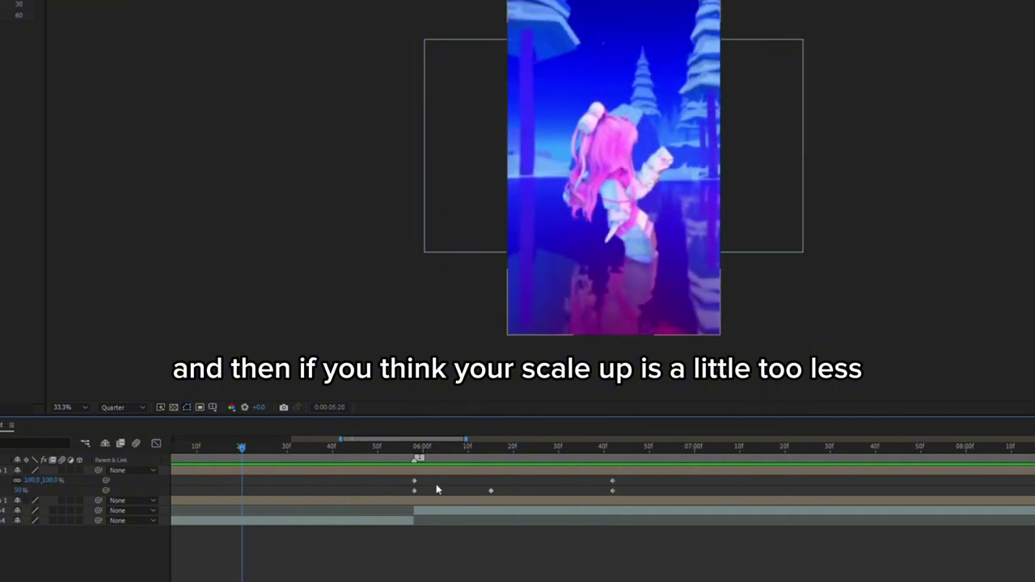
key("space")
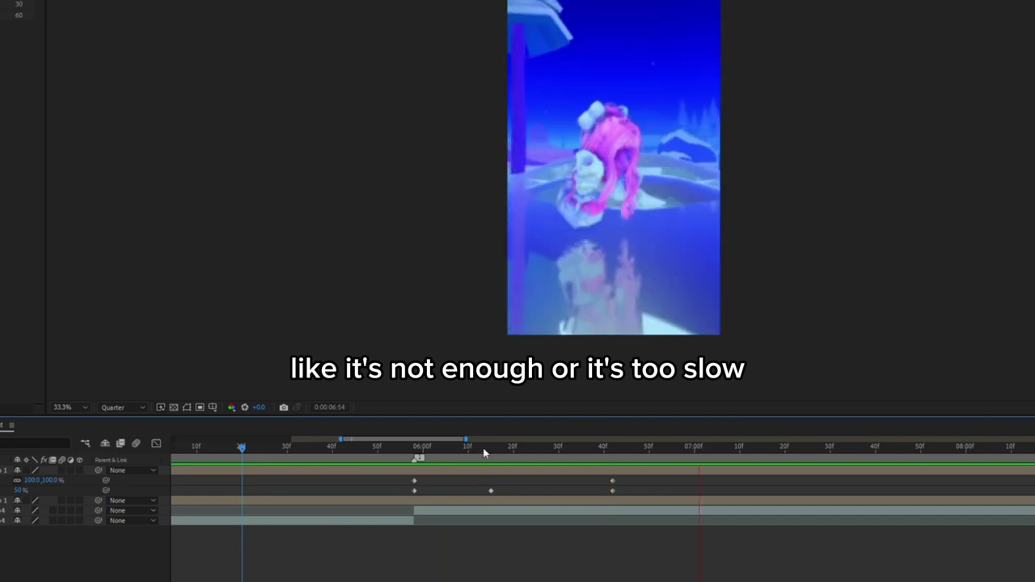
key("space")
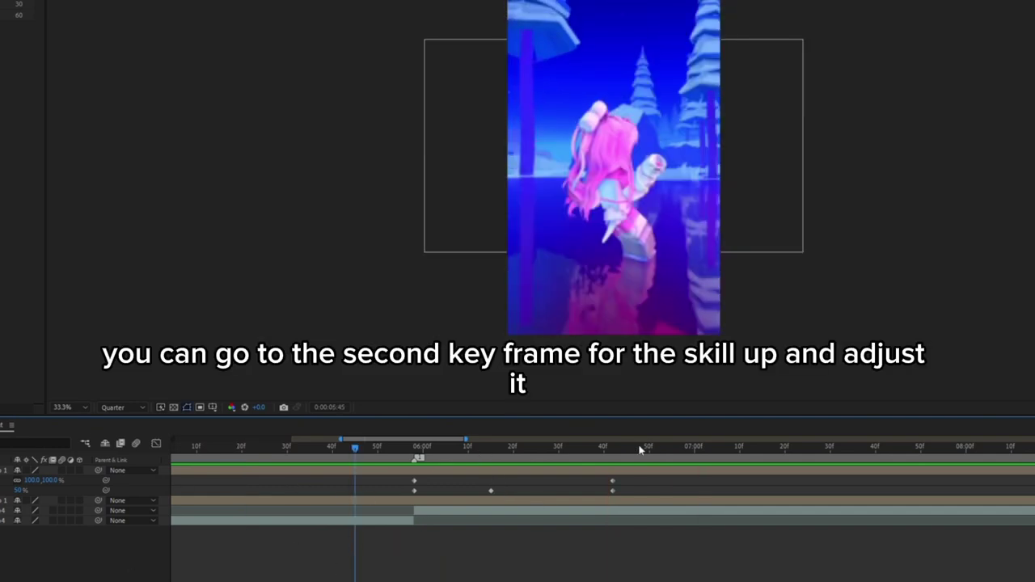
- Set the upper copy's second Scale keyframe at 0:00:06:42 to 205% and preview the stronger zoom
left_click(613, 448)
left_click(612, 481)
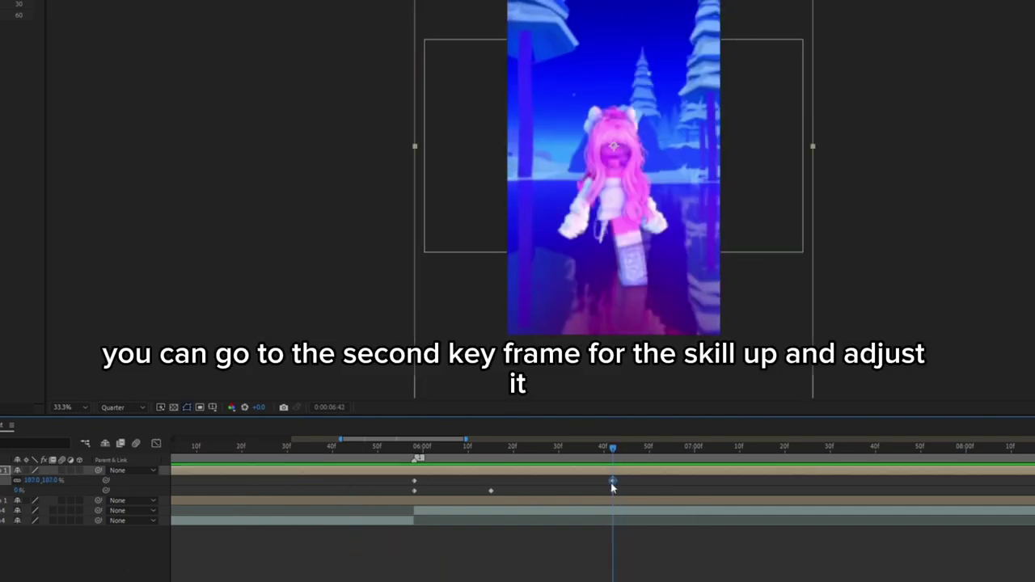
left_click_drag(48, 480, 63, 481)
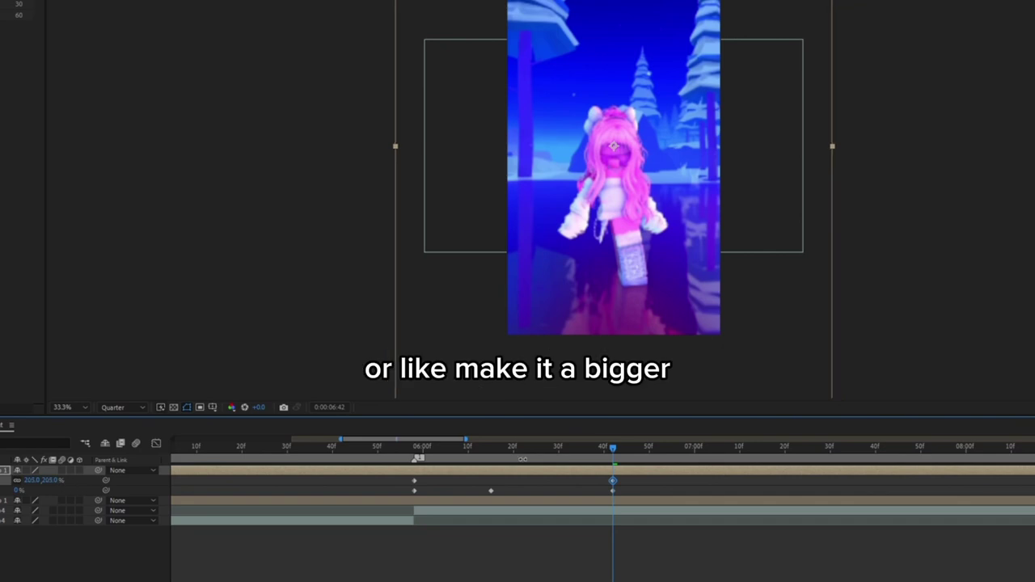
key("space")
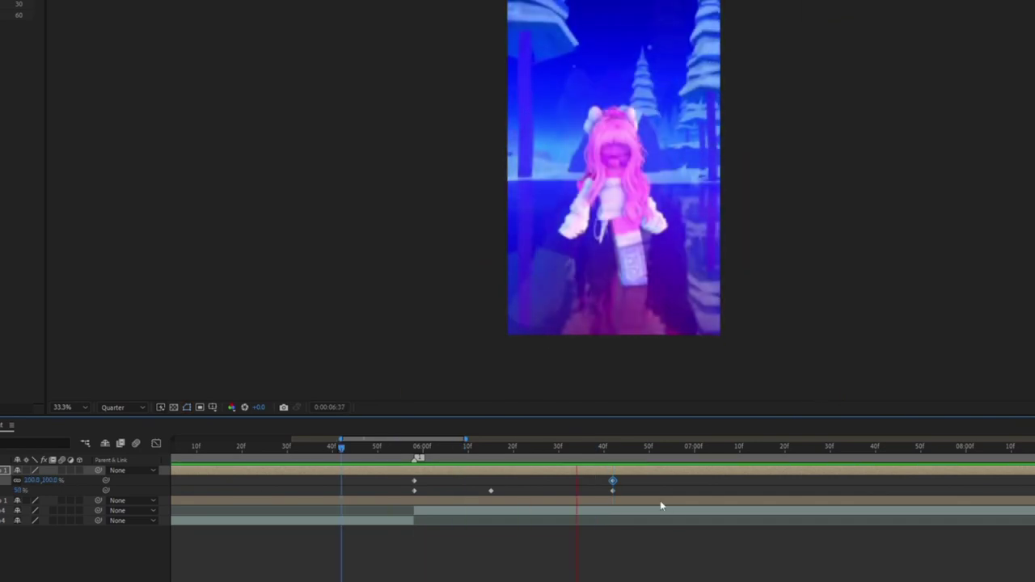
key("space")
left_click(587, 447)
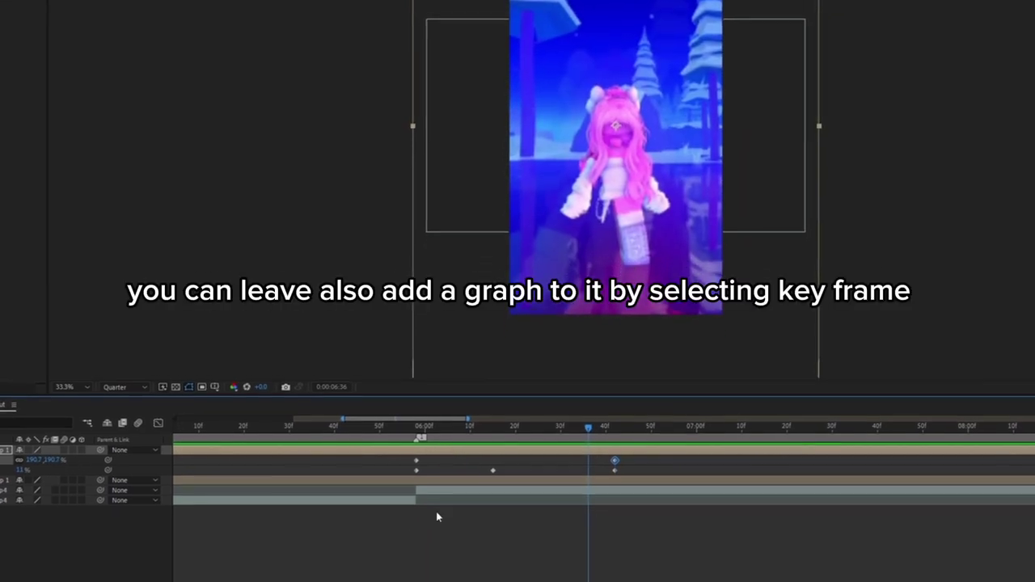
- Show the upper copy's two Scale keyframes in the graph editor and apply Easy Ease to the second one
mouse_move(397, 456)
left_mouse_down()
mouse_move(435, 495)
mouse_move(537, 458)
mouse_move(625, 466)
left_mouse_up()
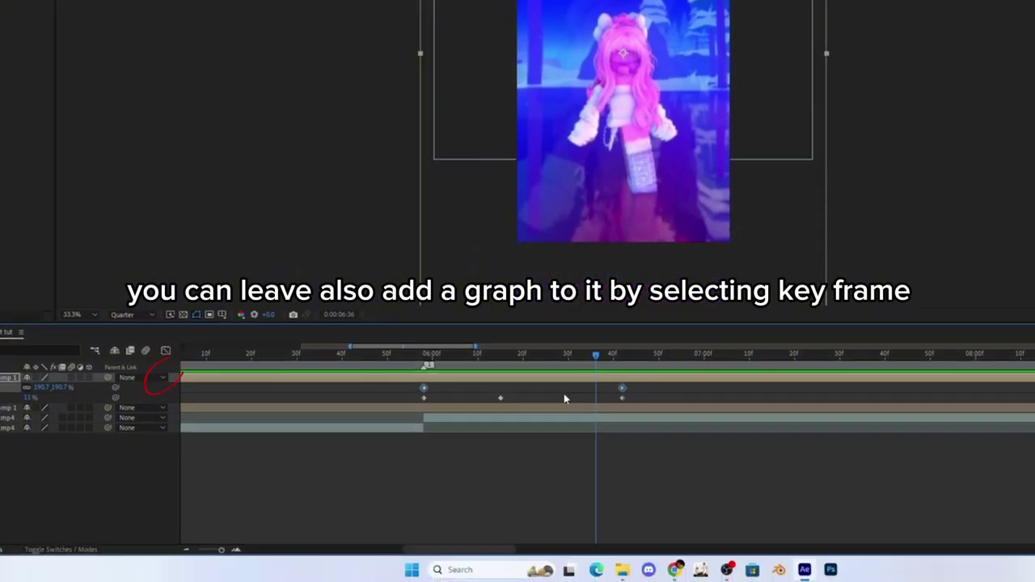
left_click(165, 350)
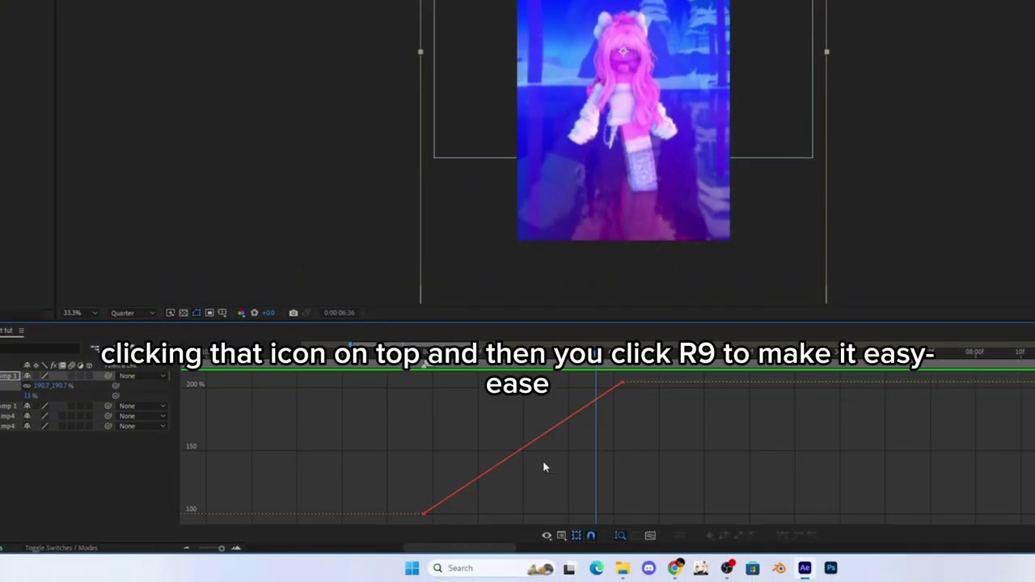
left_click(622, 382)
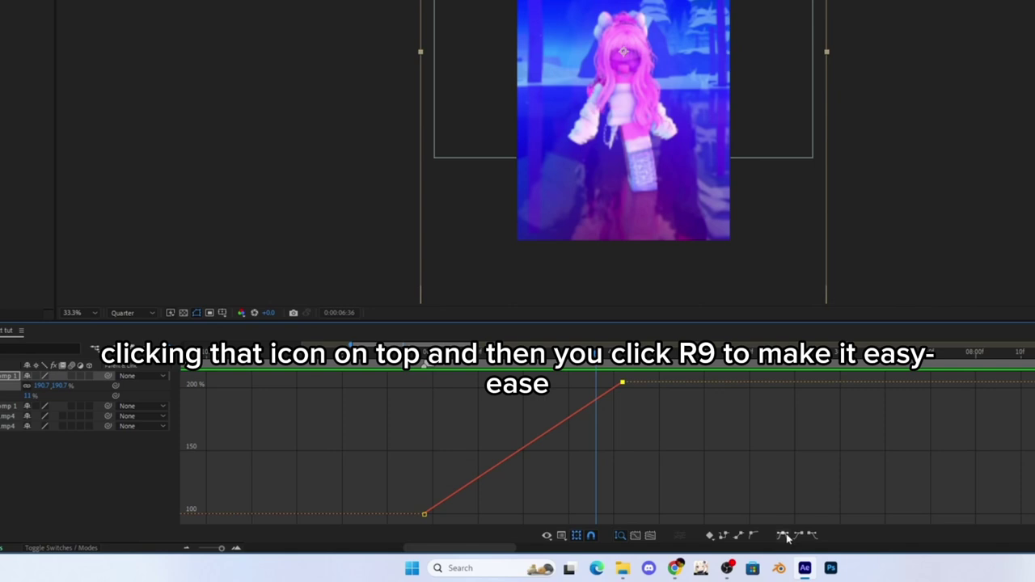
left_click(784, 536)
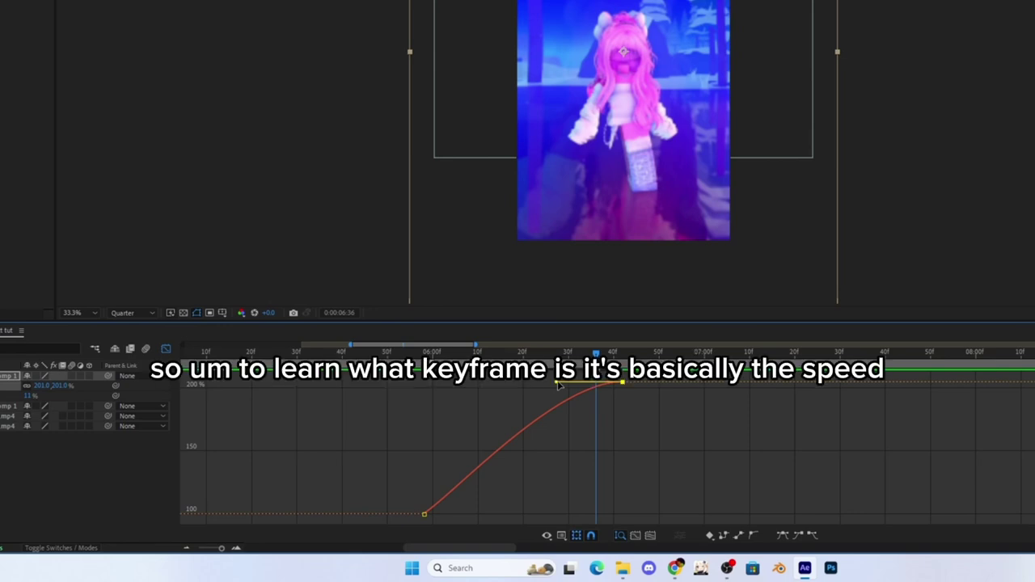
left_click_drag(560, 386, 426, 377)
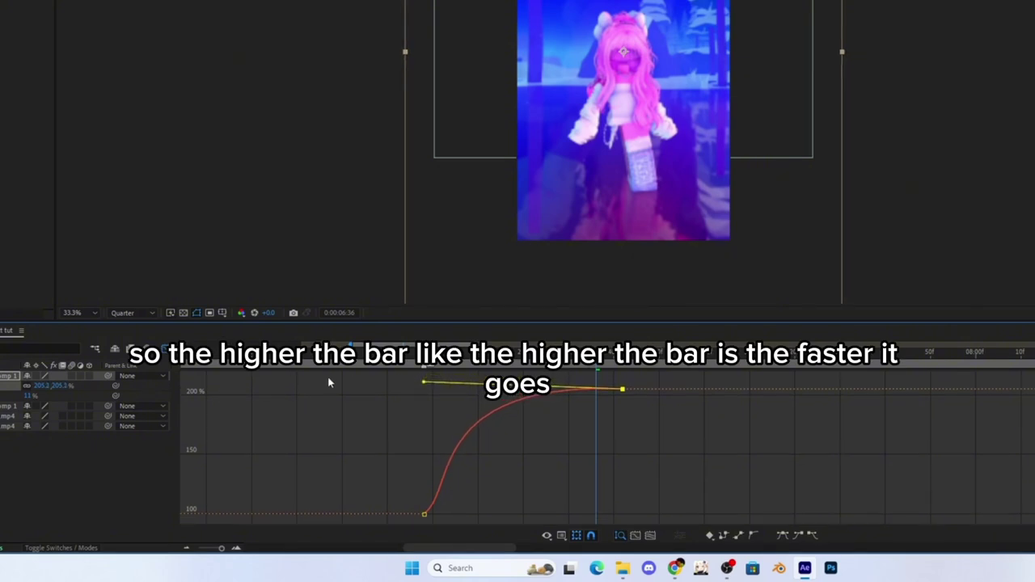
key("ctrl+z")
- Apply Easy Ease to the first Scale keyframe, pull its handle steeply upward for a fast start, and leave the graph editor for a preview
left_click(424, 514)
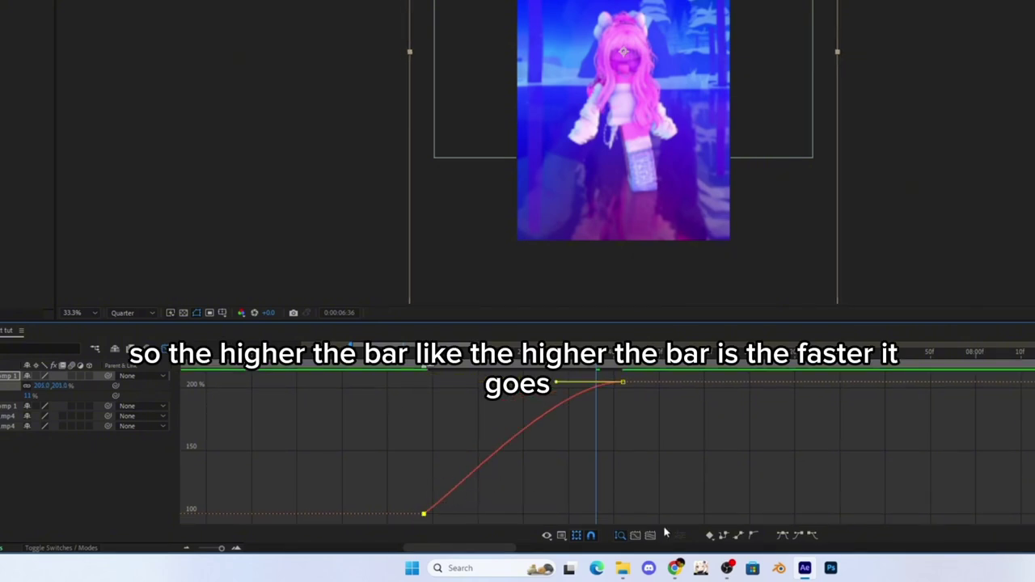
left_click(789, 536)
left_click_drag(490, 513, 331, 444)
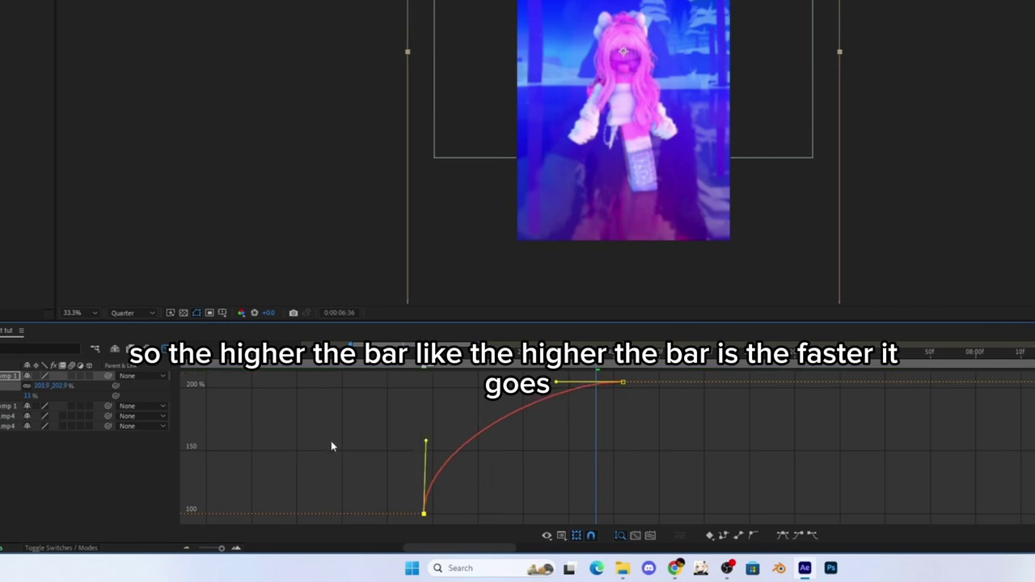
left_click(166, 349)
key("space")
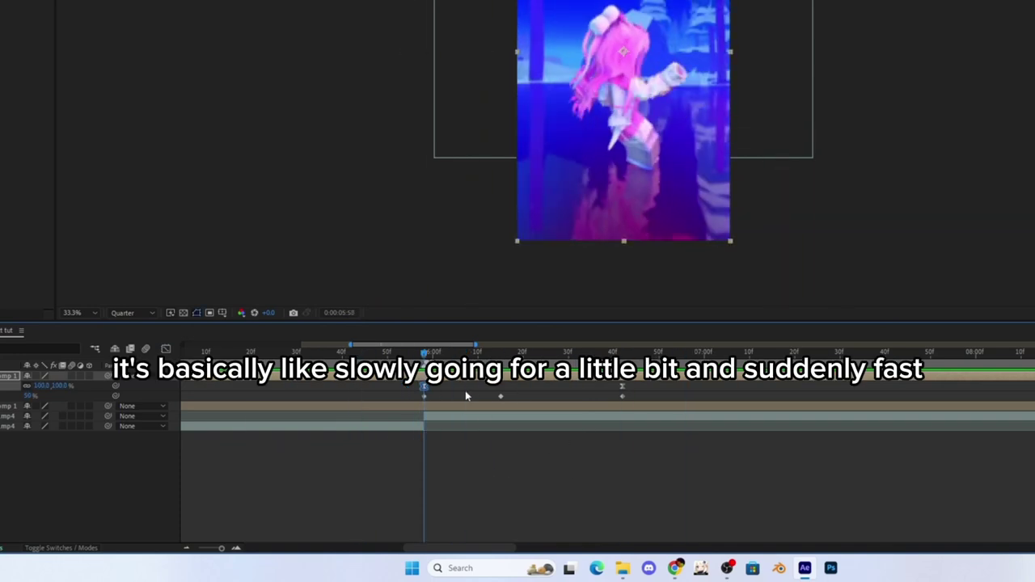
- Create a new white solid layer with colour FFFFFF above the clip copies
right_click(509, 457)
left_click(494, 470)
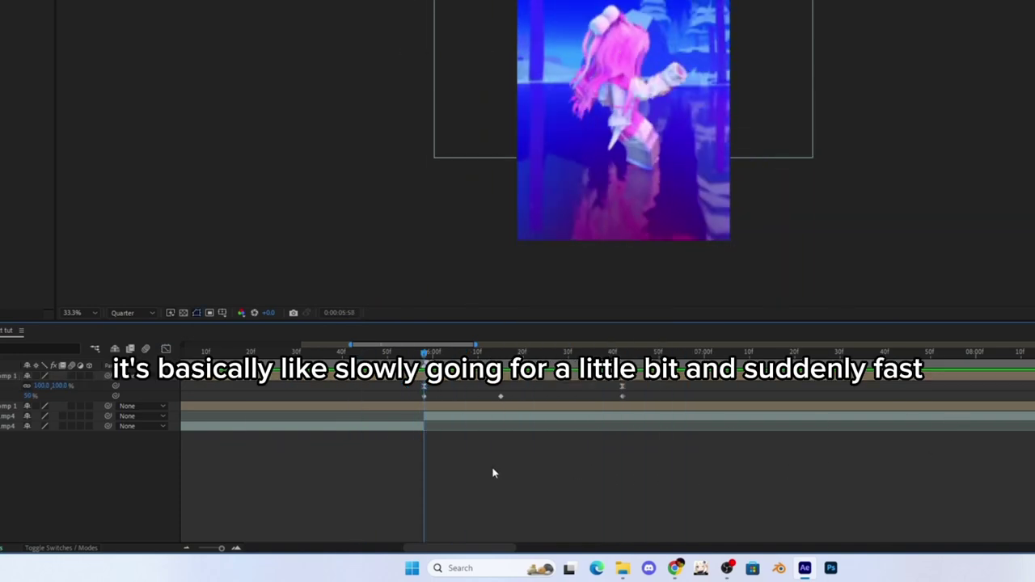
right_click(582, 496)
mouse_move(700, 350)
left_click(777, 378)
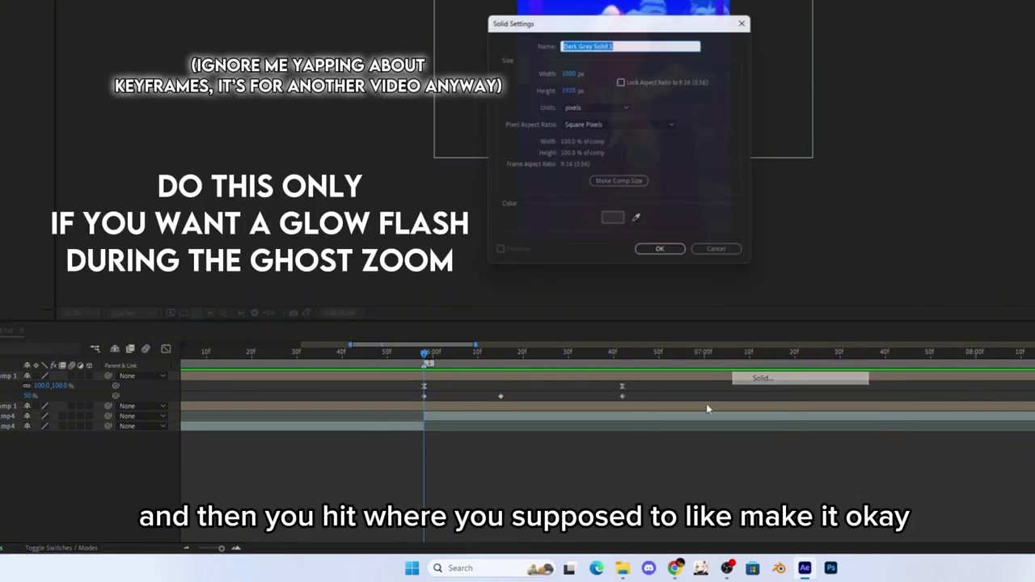
left_click(618, 220)
type("ffffff")
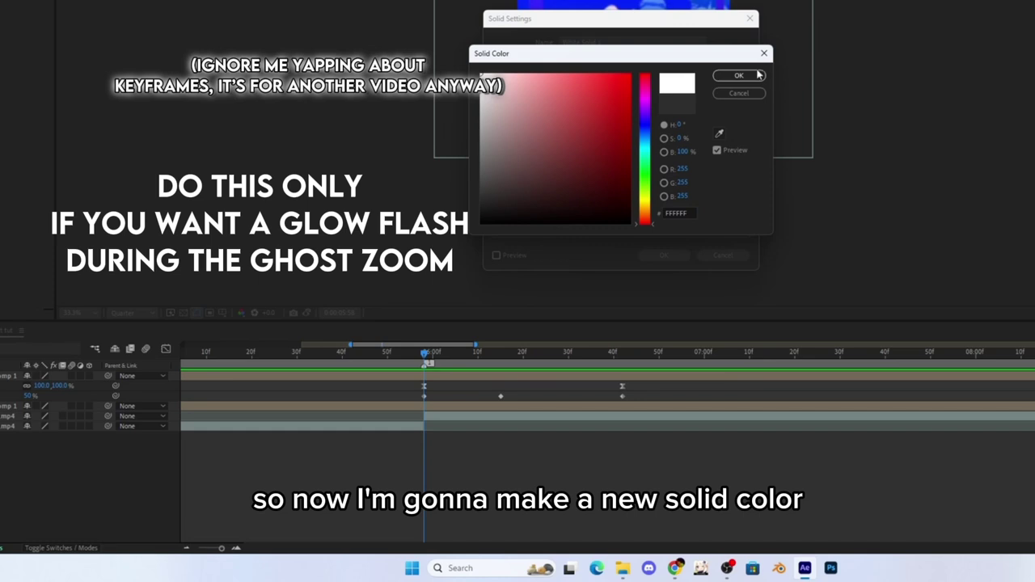
left_click(738, 75)
left_click(663, 255)
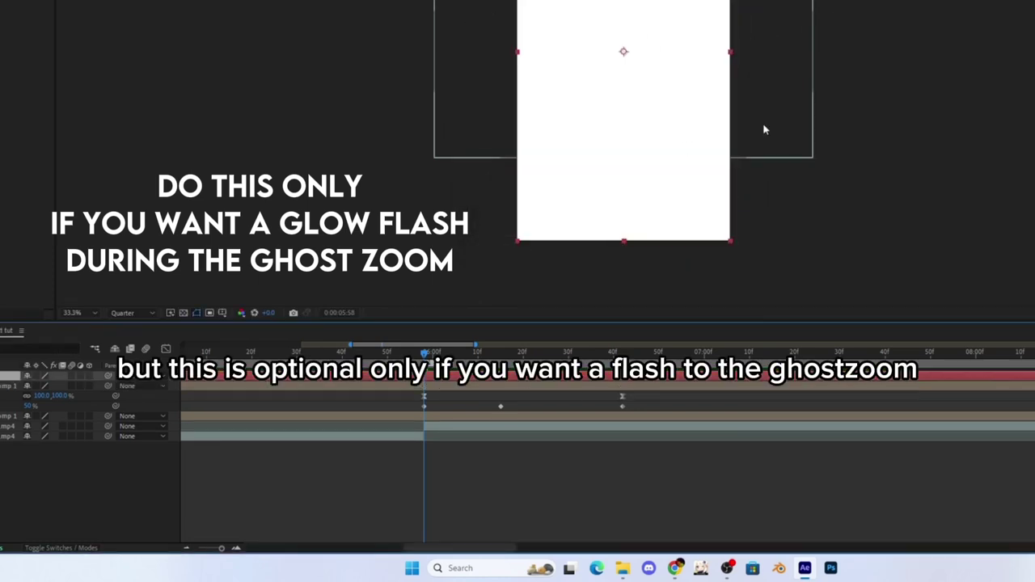
- Set the white solid's opacity to 50% and its blending mode to Overlay
key("t")
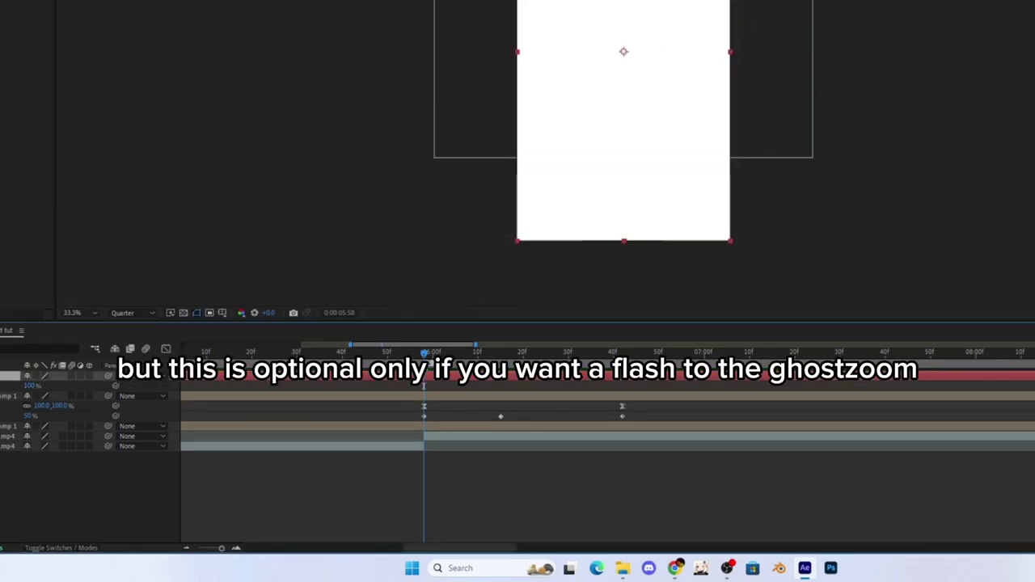
left_click(3, 396)
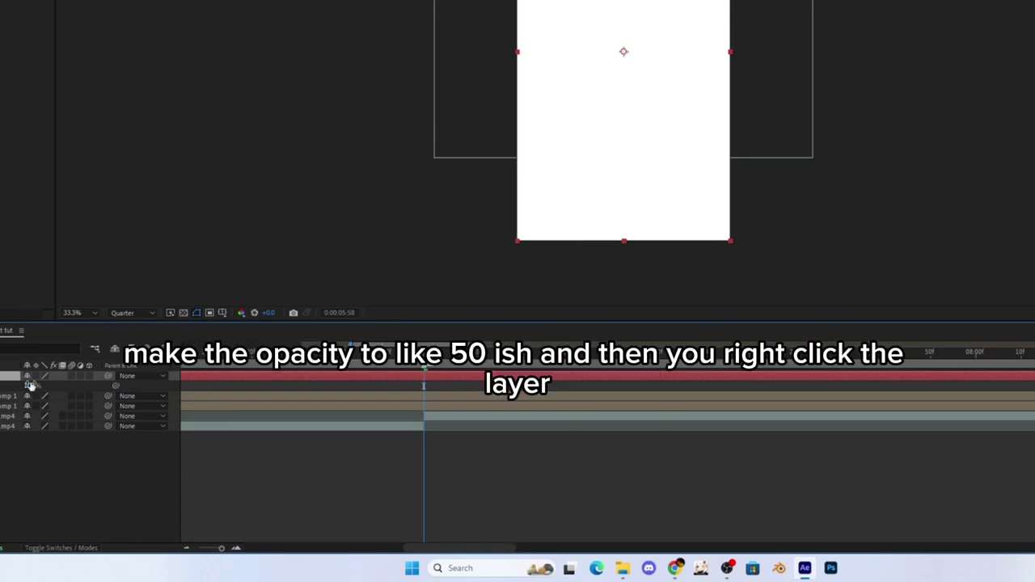
type("50")
key("Return")
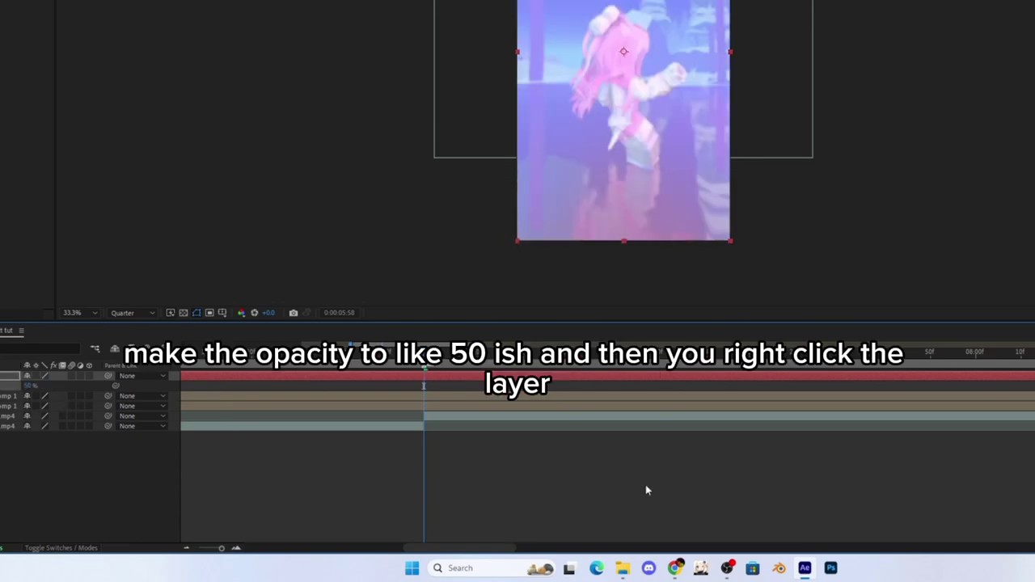
right_click(546, 376)
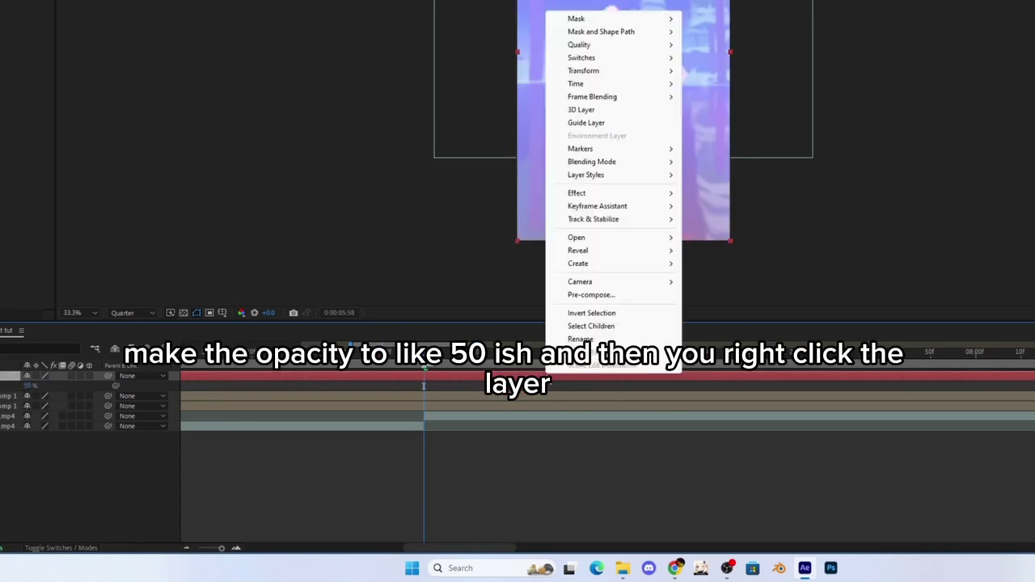
mouse_move(603, 163)
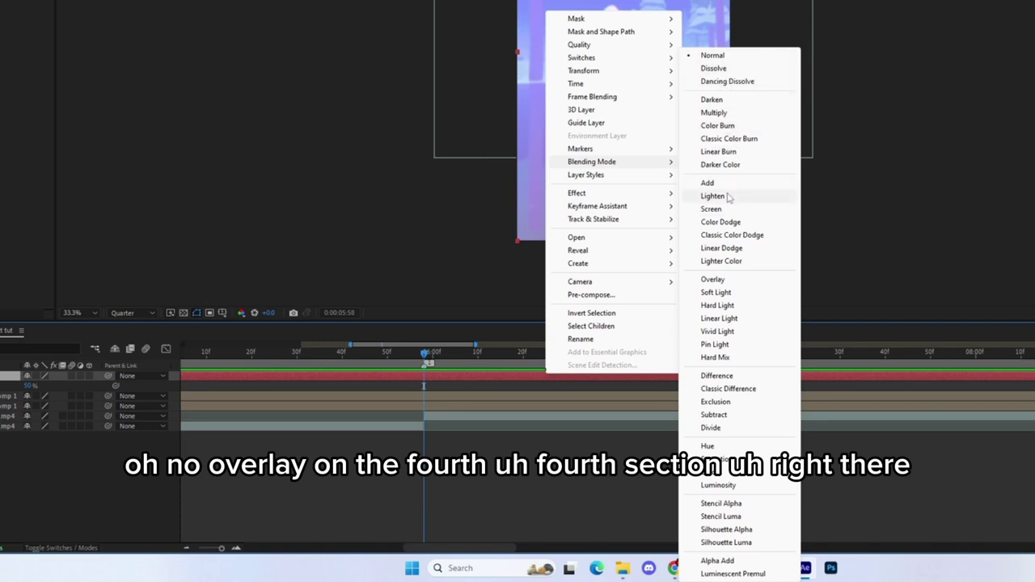
left_click(739, 279)
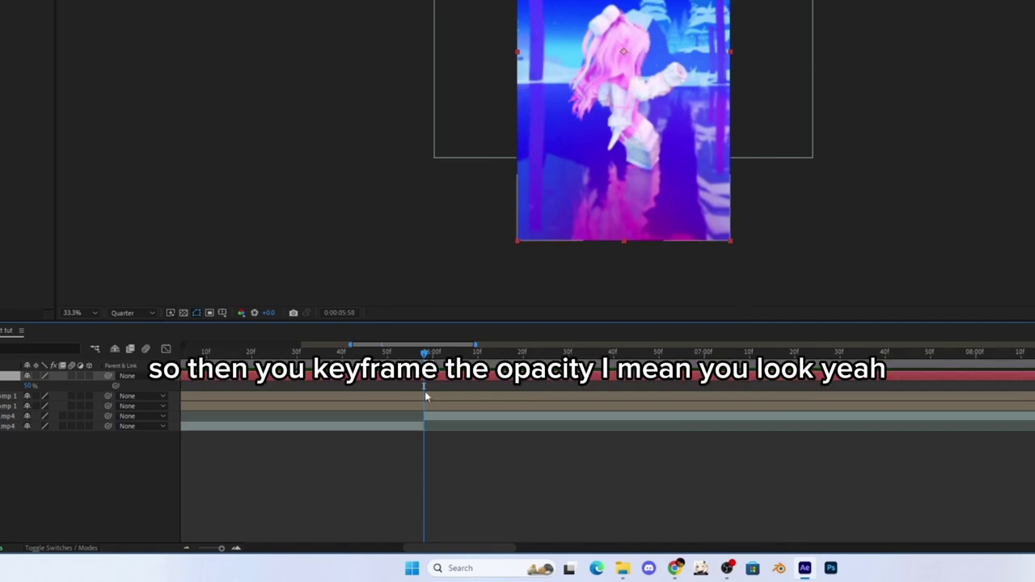
- Split the white solid at the 0:00:05:58 beat marker and delete the part before it
key("ctrl+shift+d")
left_click(422, 383)
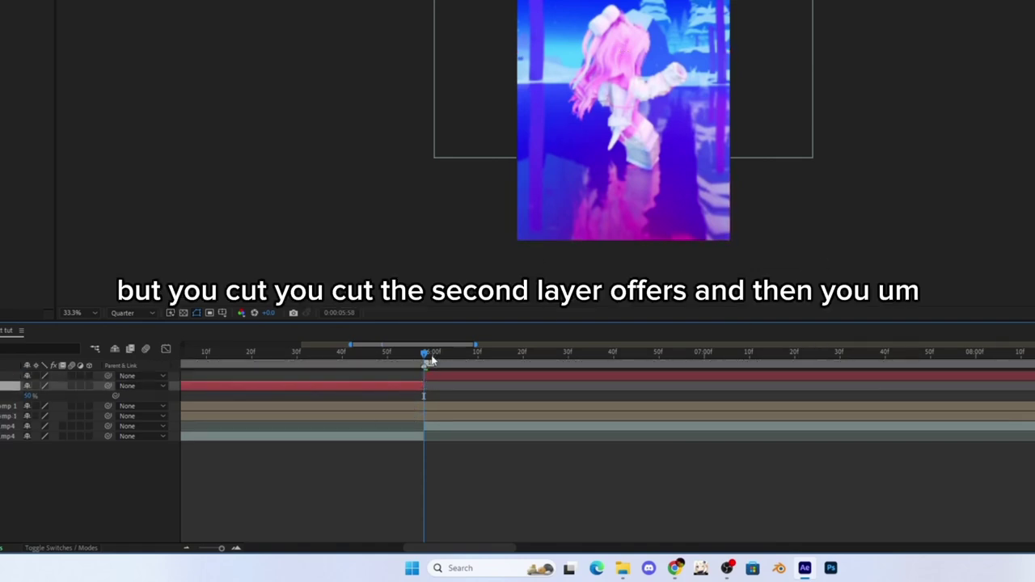
key("Delete")
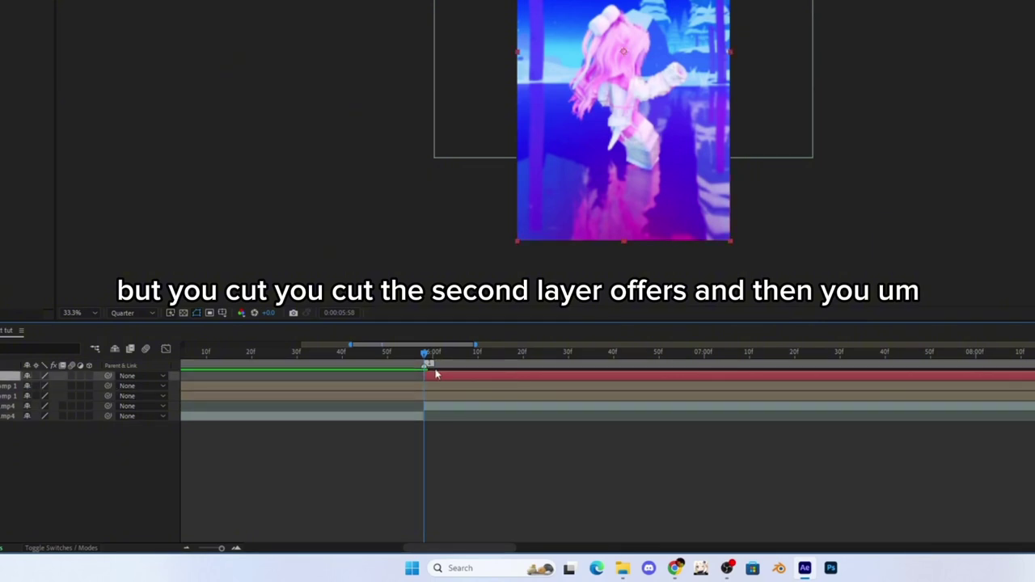
- Keyframe the white solid's opacity at 50% at 0:00:05:58 and at 0% at 0:00:06:42
key("t")
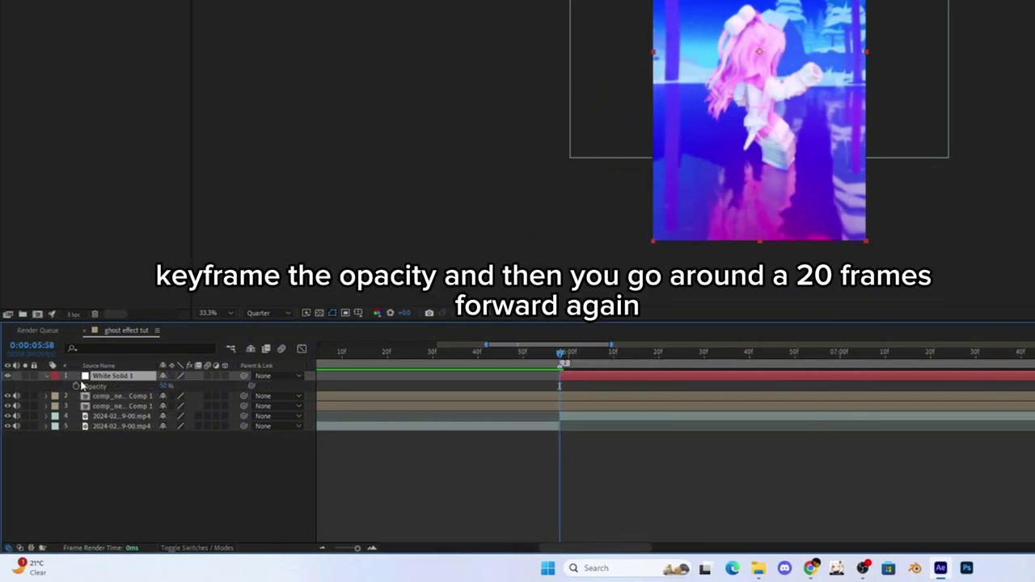
left_click(77, 386)
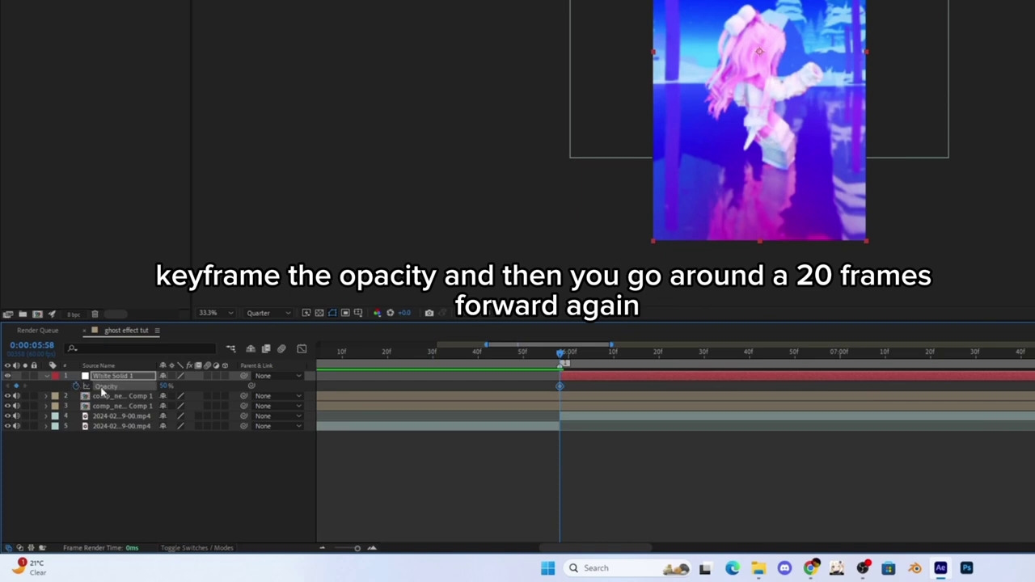
left_click_drag(562, 357, 754, 360)
left_click(621, 395)
key("u")
key("Page_Down")
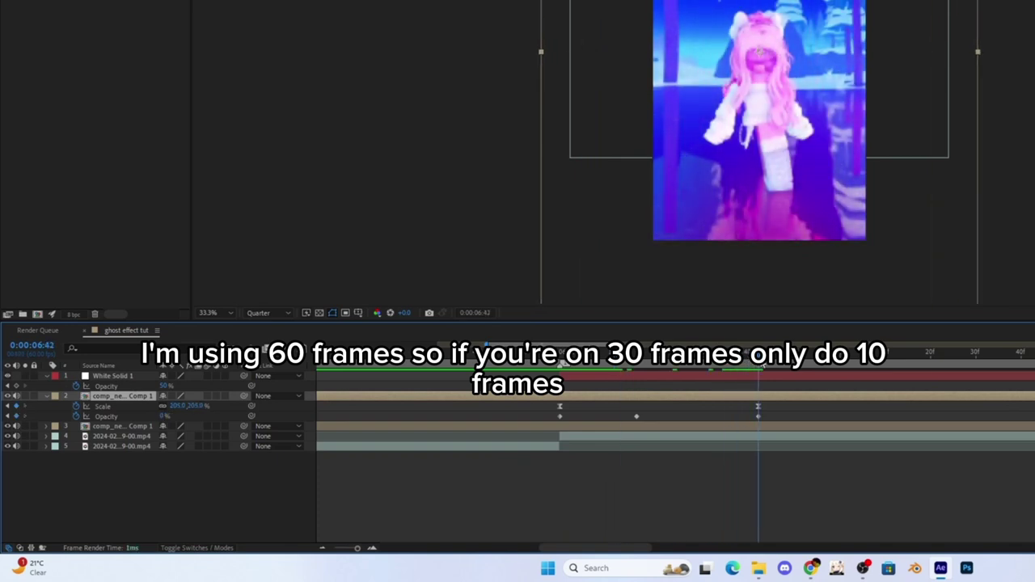
left_click(165, 388)
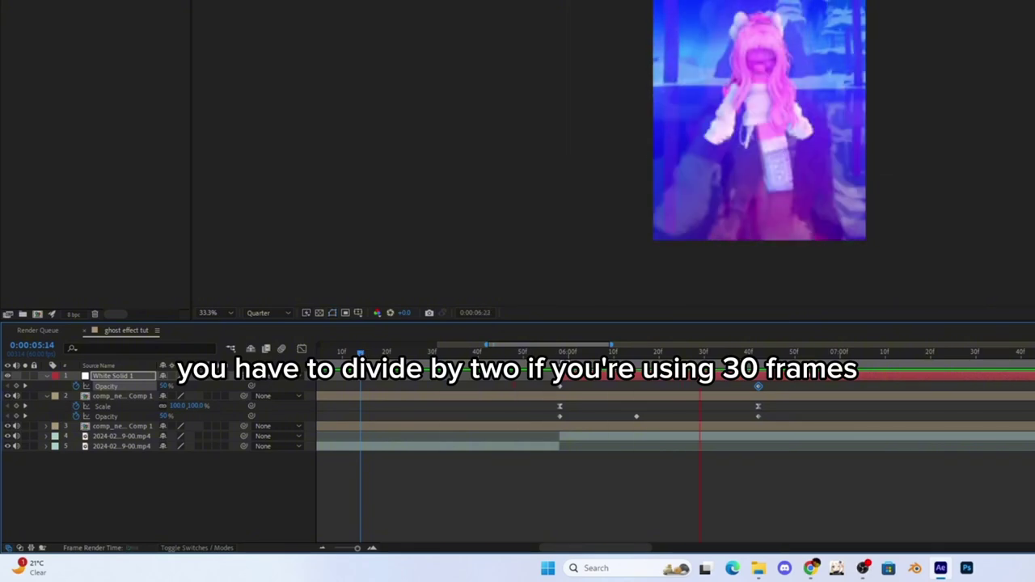
- Move the white solid's 0% opacity keyframe earlier, to about 0:00:06:20, to shorten the flash
left_click(706, 355)
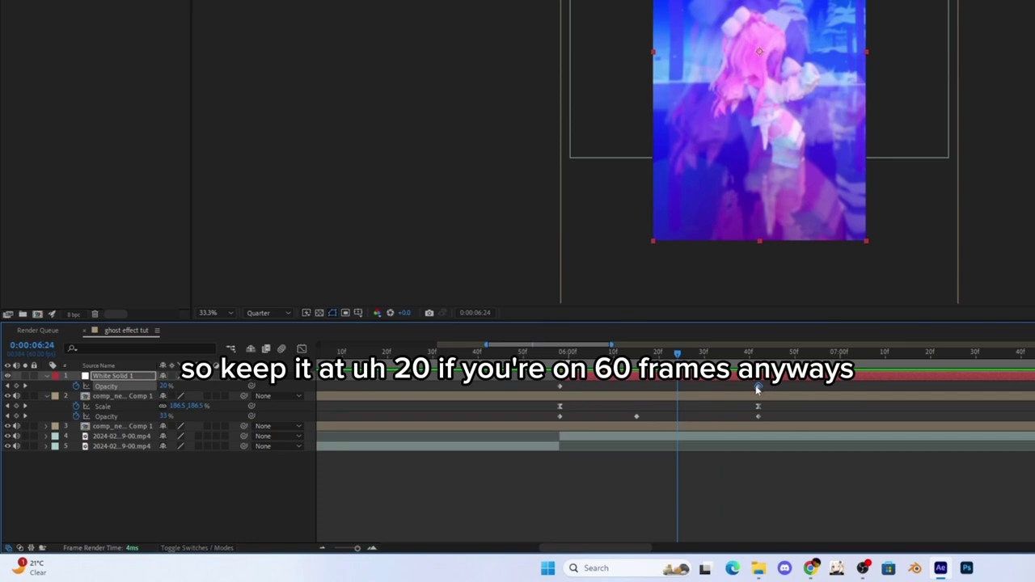
left_click_drag(758, 389, 657, 396)
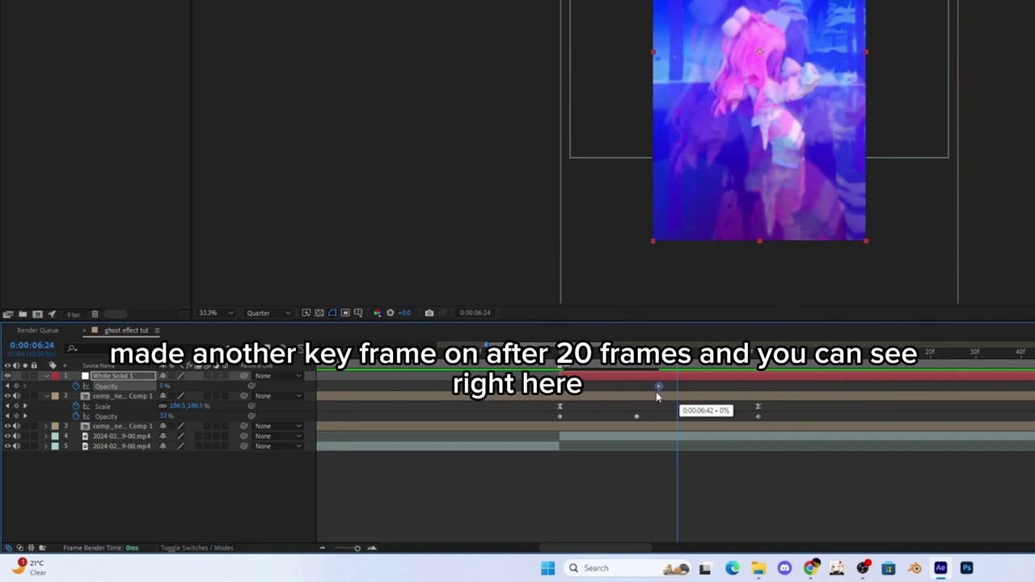
- Check the frame rate in the composition settings of ghost effect tut, keeping the settings as they are
left_click_drag(655, 392, 660, 390)
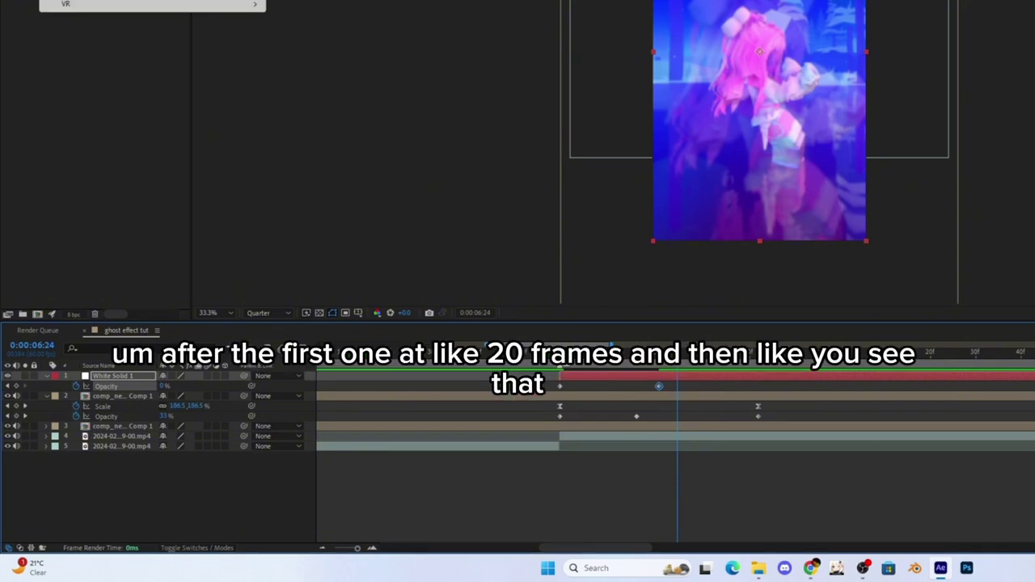
key("ctrl+k")
left_click(670, 131)
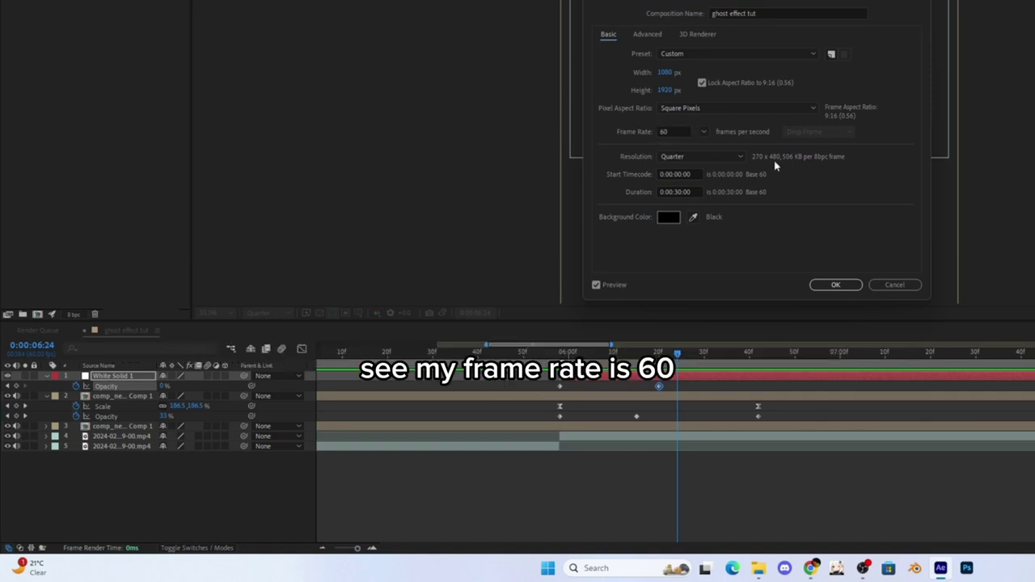
left_click(836, 286)
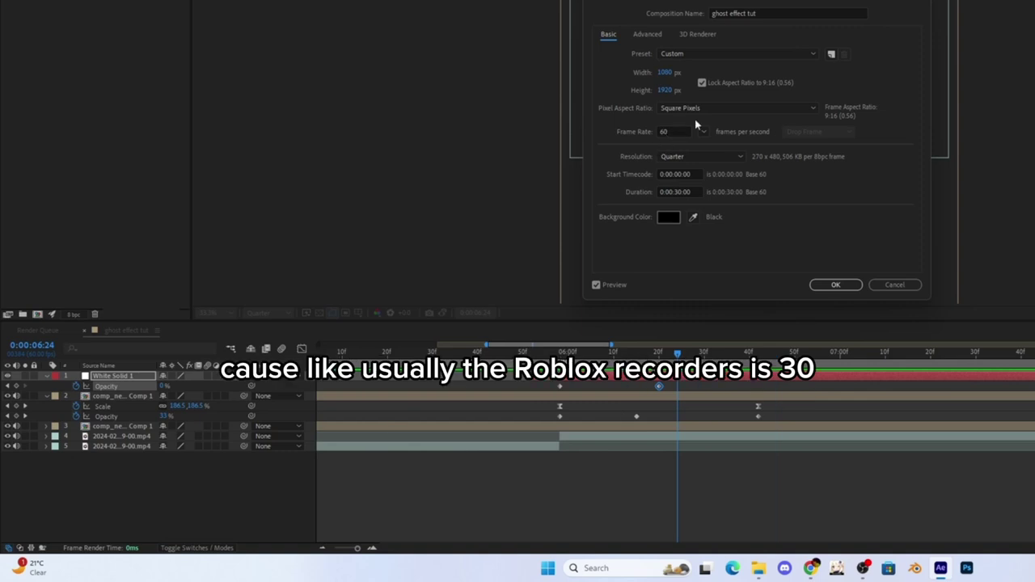
left_click(836, 286)
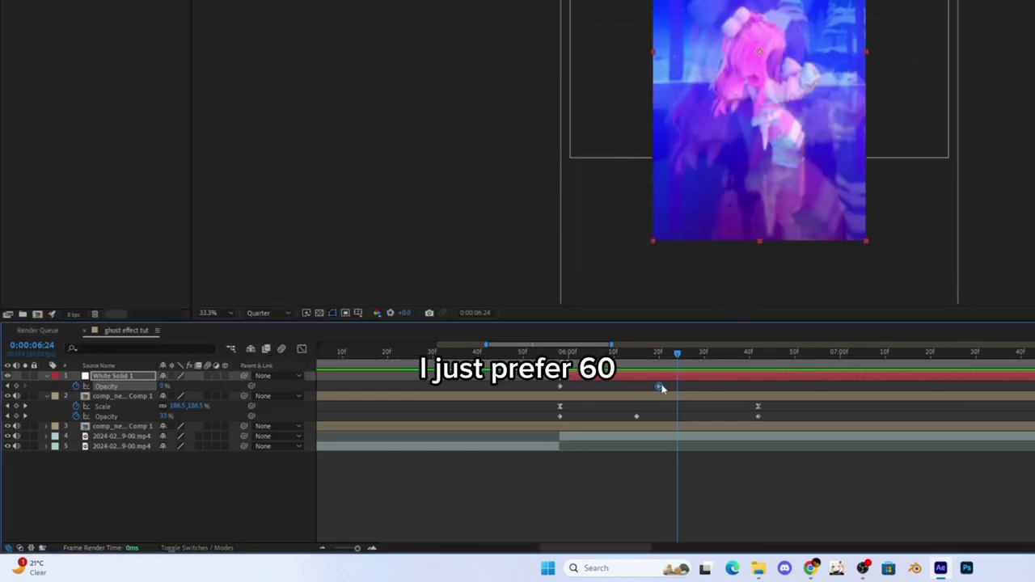
- Preview the section around the beat marker, playing and scrubbing through it to examine the white flash with the ghost zoom
left_click(510, 353)
key("space")
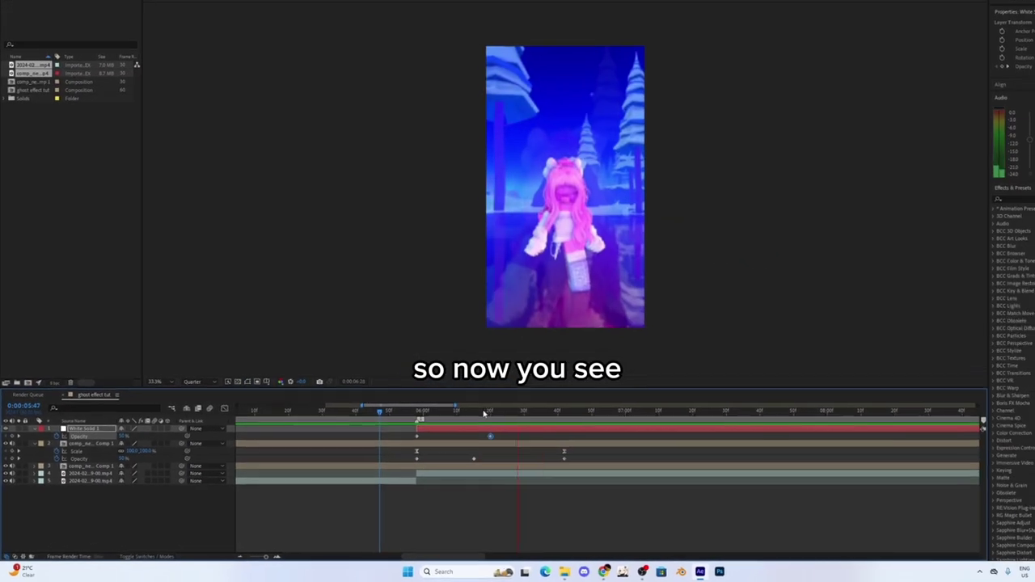
left_click_drag(417, 411, 212, 425)
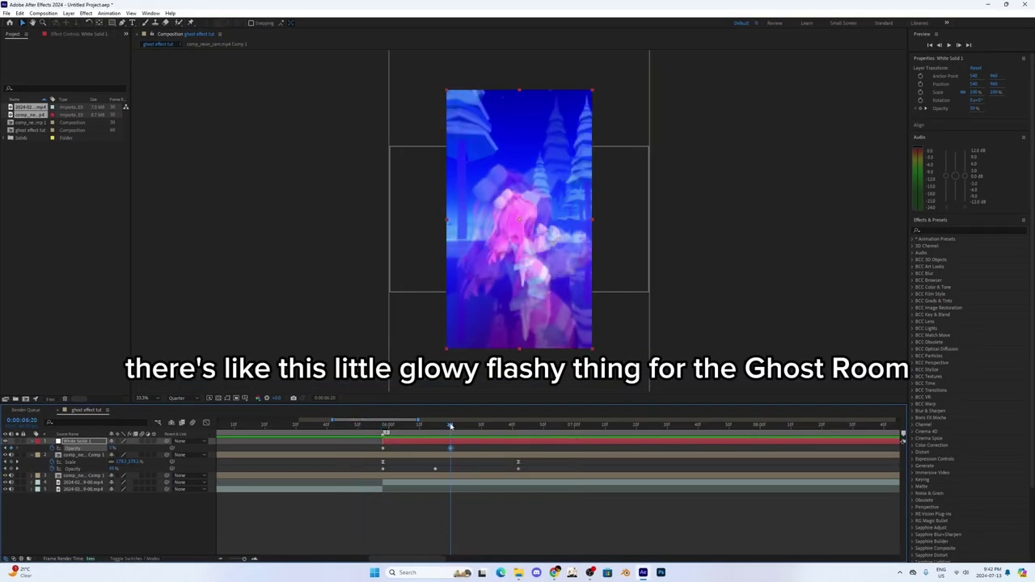
left_click(250, 427)
key("space")
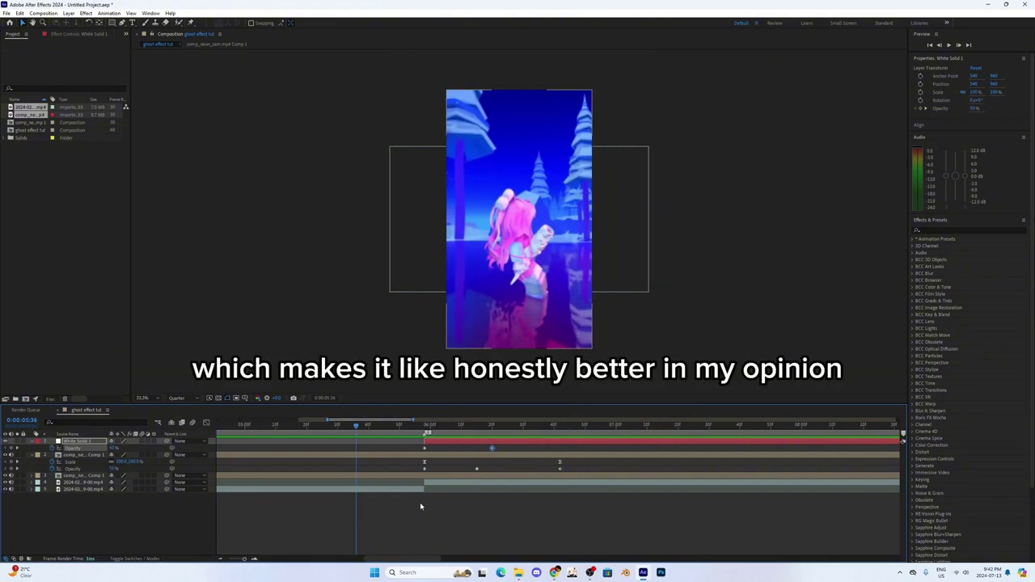
left_click(421, 507)
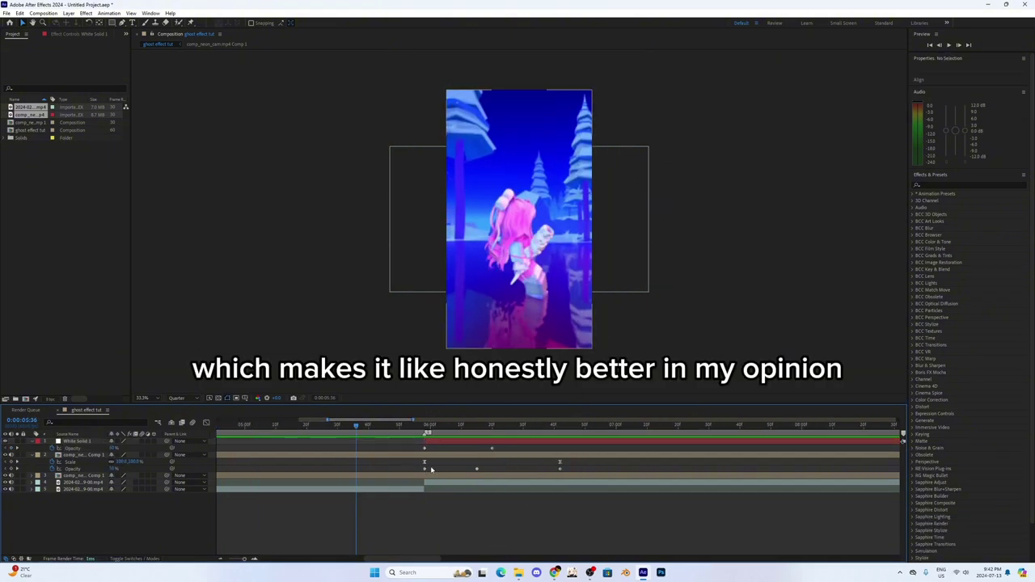
left_click(582, 424)
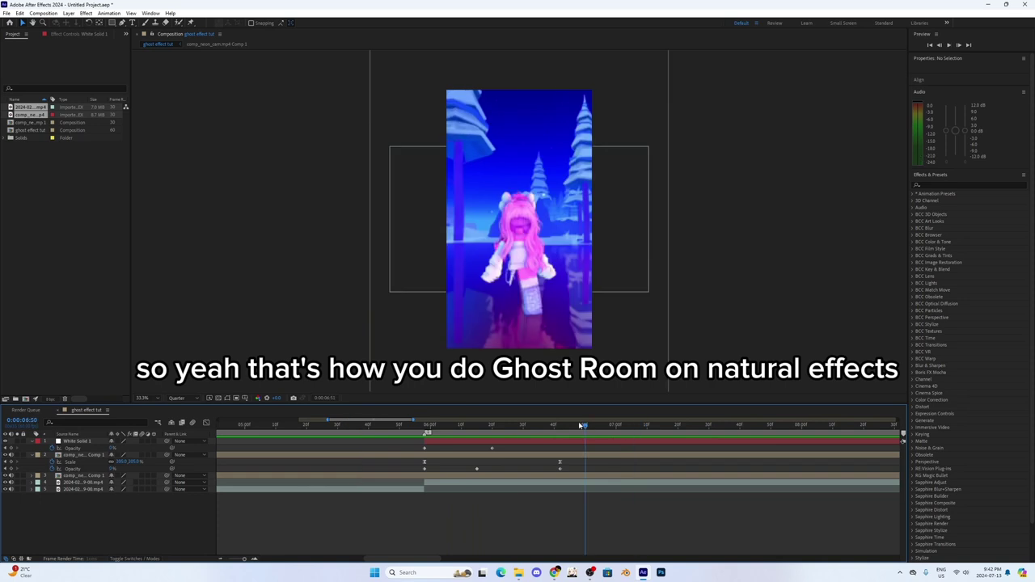
left_click_drag(579, 425, 388, 399)
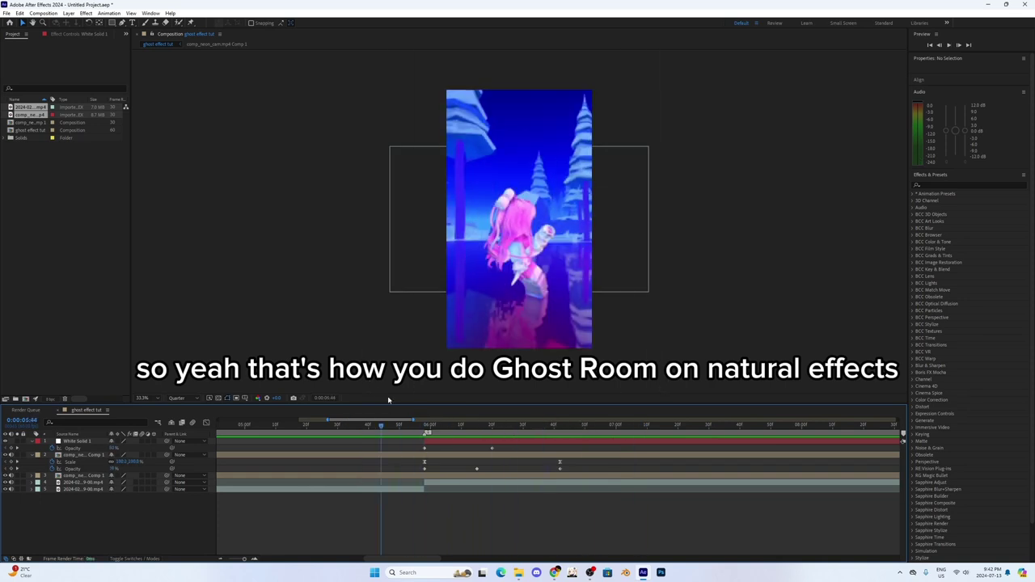